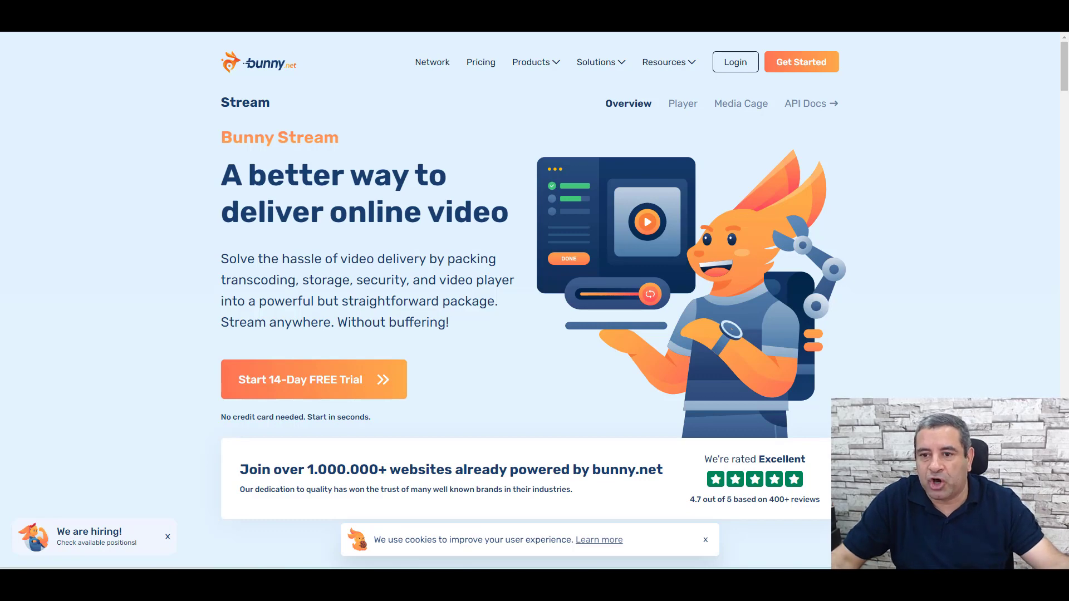
- Glance over the YouTube video page and the subscriptions feed
{"action": "key", "text": "ctrl+Tab"}
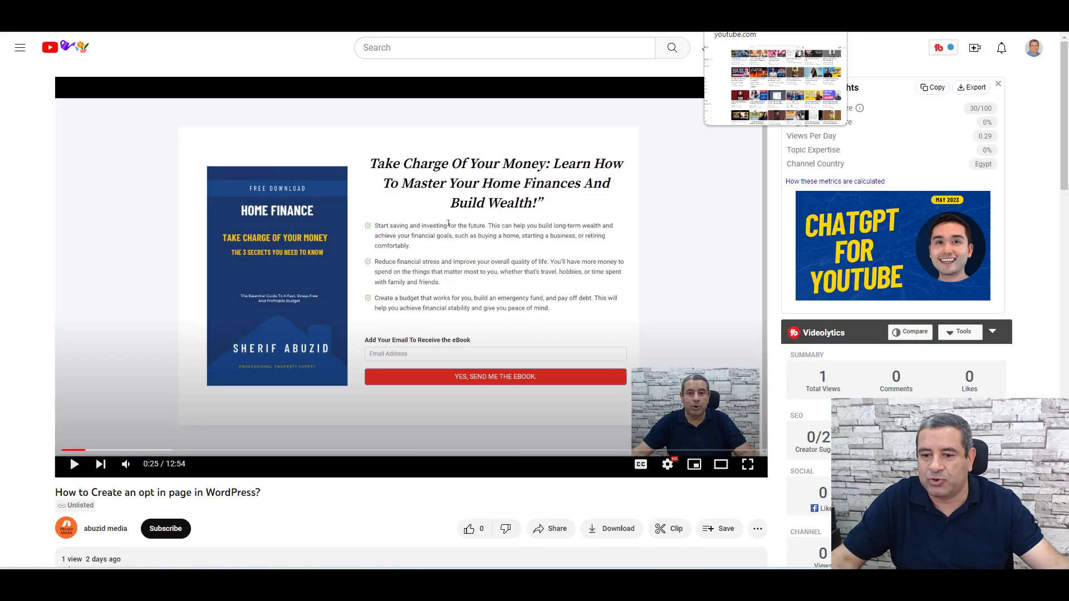
{"action": "scroll", "coordinate": [517, 248], "scroll_direction": "down", "scroll_amount": 5}
{"action": "key", "text": "alt+Left"}
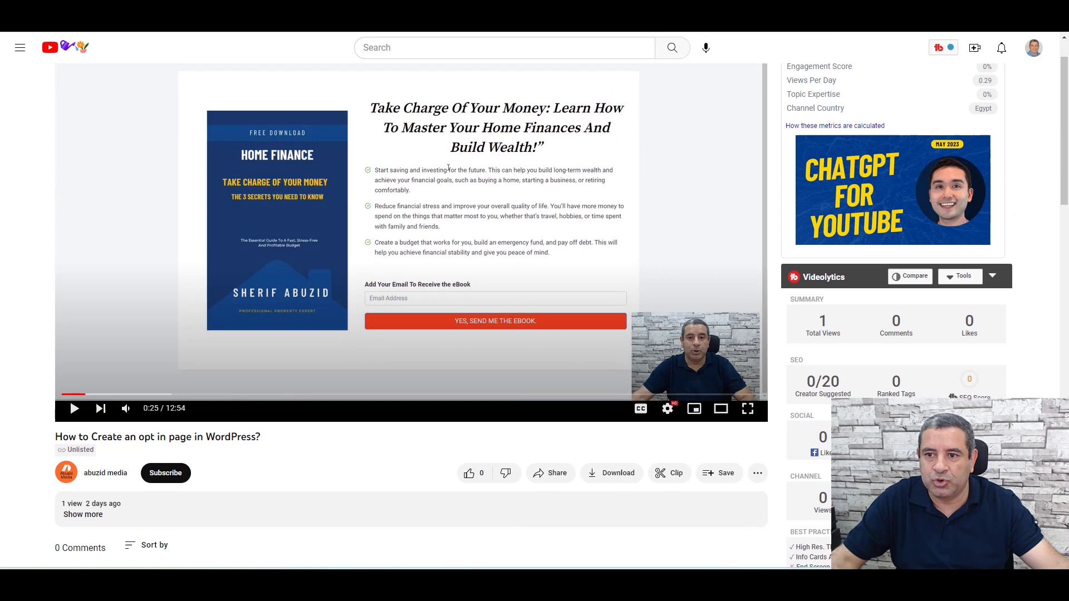
{"action": "scroll", "coordinate": [996, 224], "scroll_direction": "up", "scroll_amount": 1}
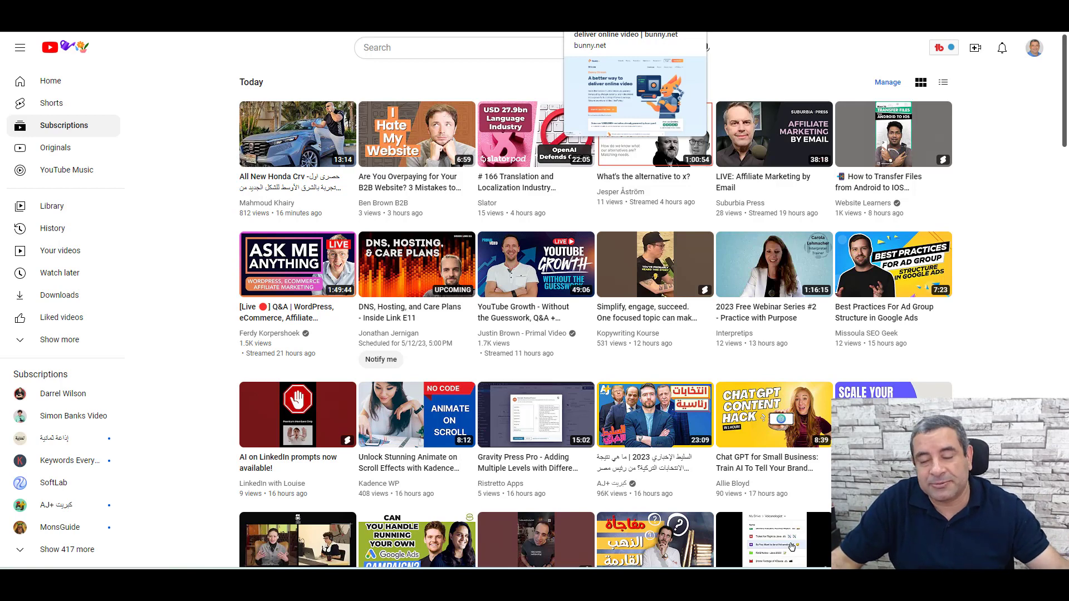
- Play the 'Build an opt-in page' lesson video and pause it at 0:17
{"action": "left_click", "coordinate": [634, 17]}
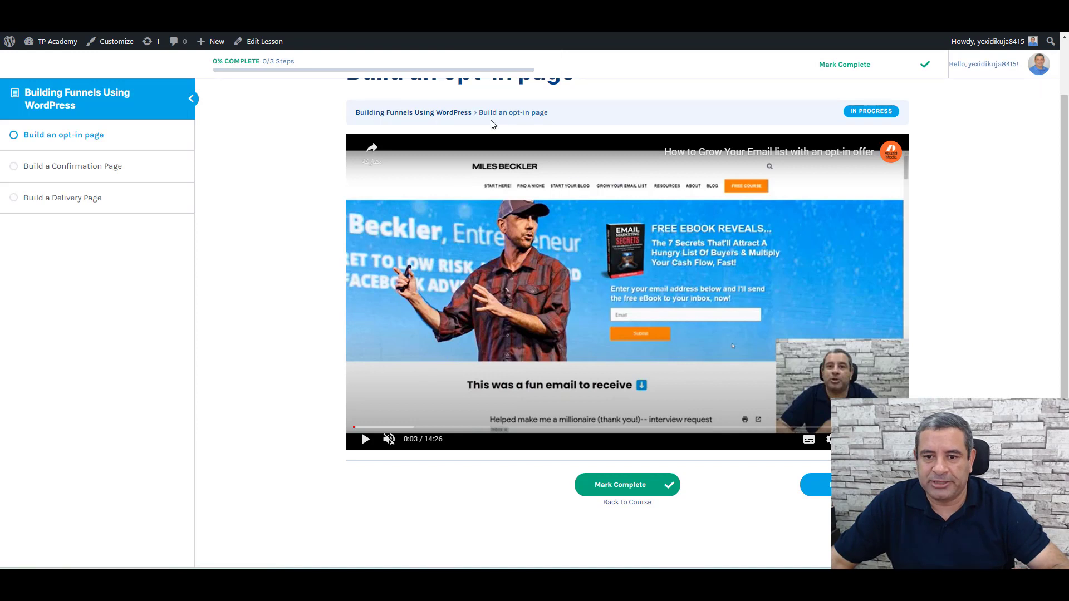
{"action": "left_click", "coordinate": [365, 438]}
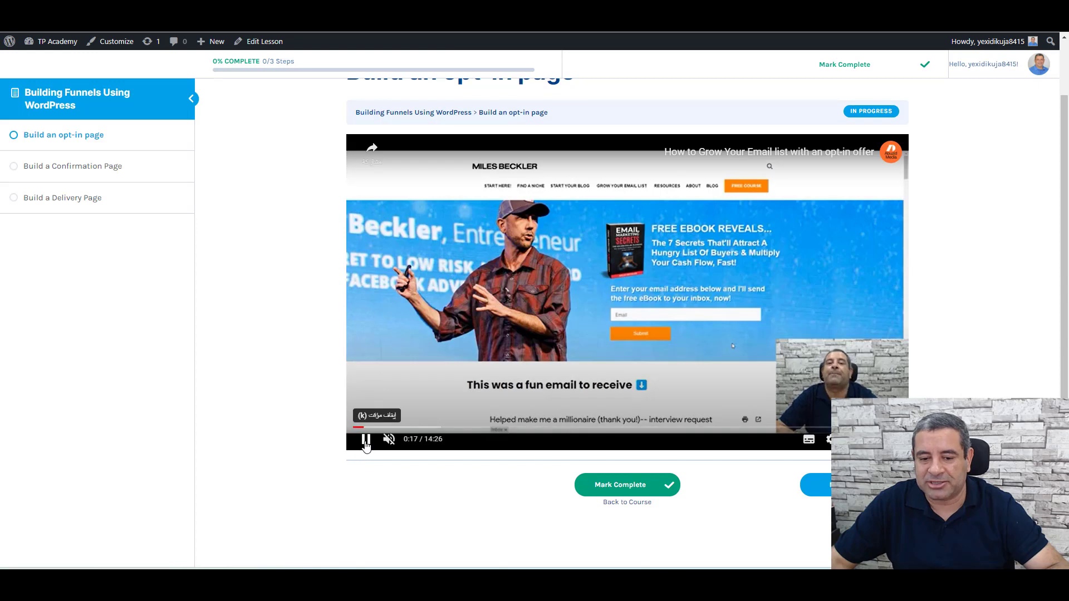
{"action": "left_click", "coordinate": [365, 440]}
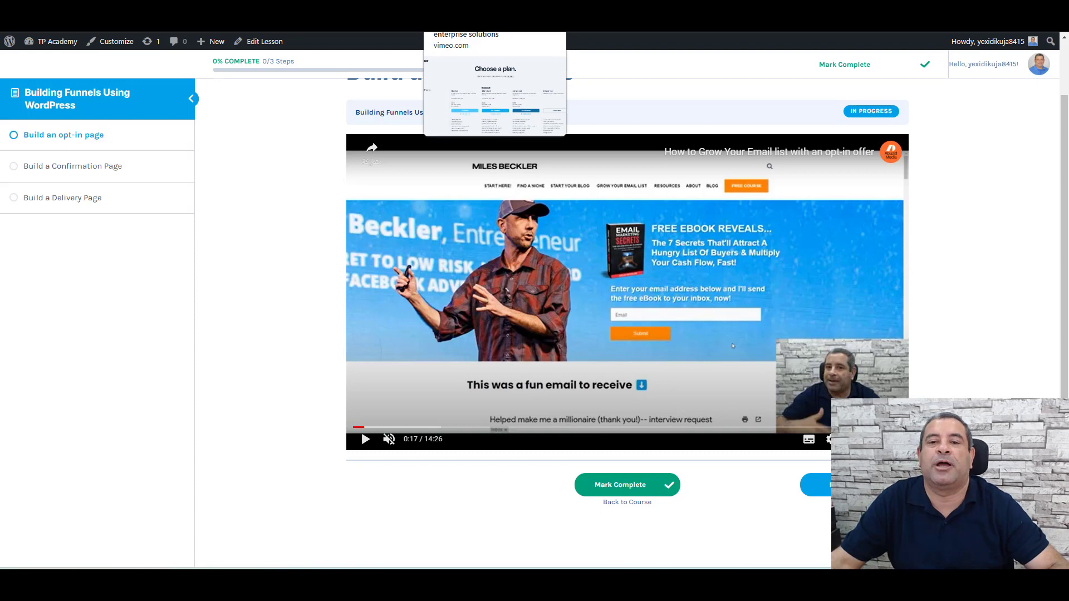
- Compare Vimeo's Starter $12 and Standard $20 per-seat monthly plans on the pricing page
{"action": "left_click", "coordinate": [478, 17]}
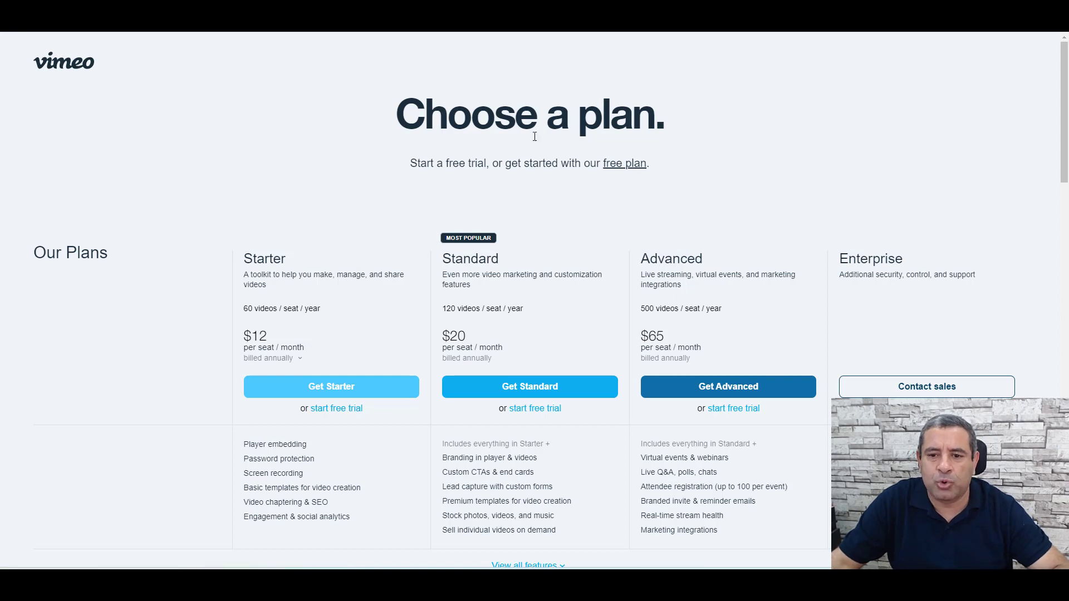
{"action": "scroll", "coordinate": [368, 206], "scroll_direction": "down", "scroll_amount": 2}
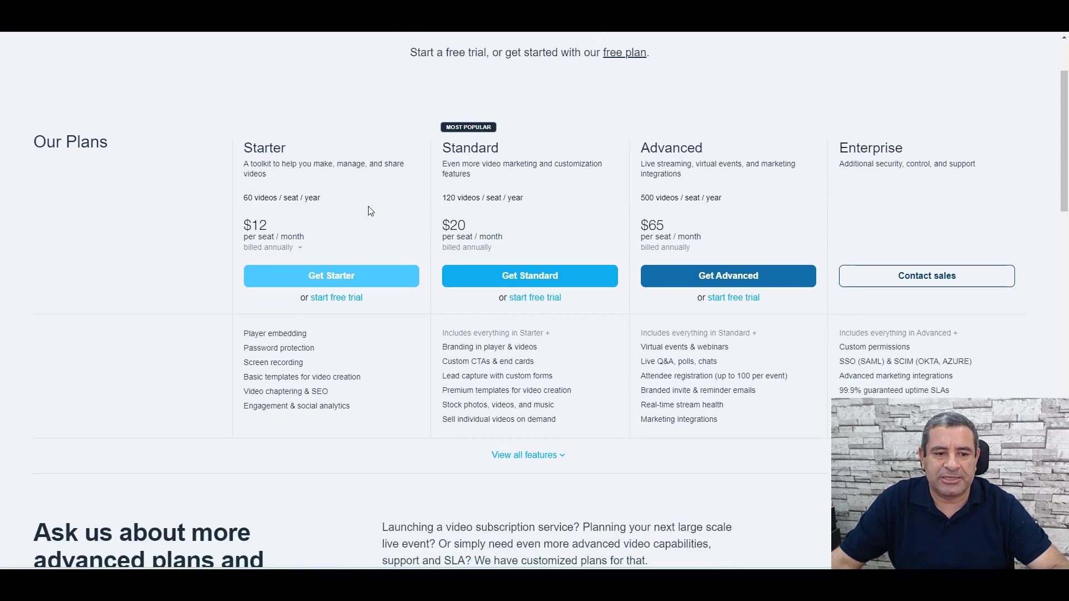
{"action": "left_click_drag", "start_coordinate": [269, 223], "coordinate": [259, 224]}
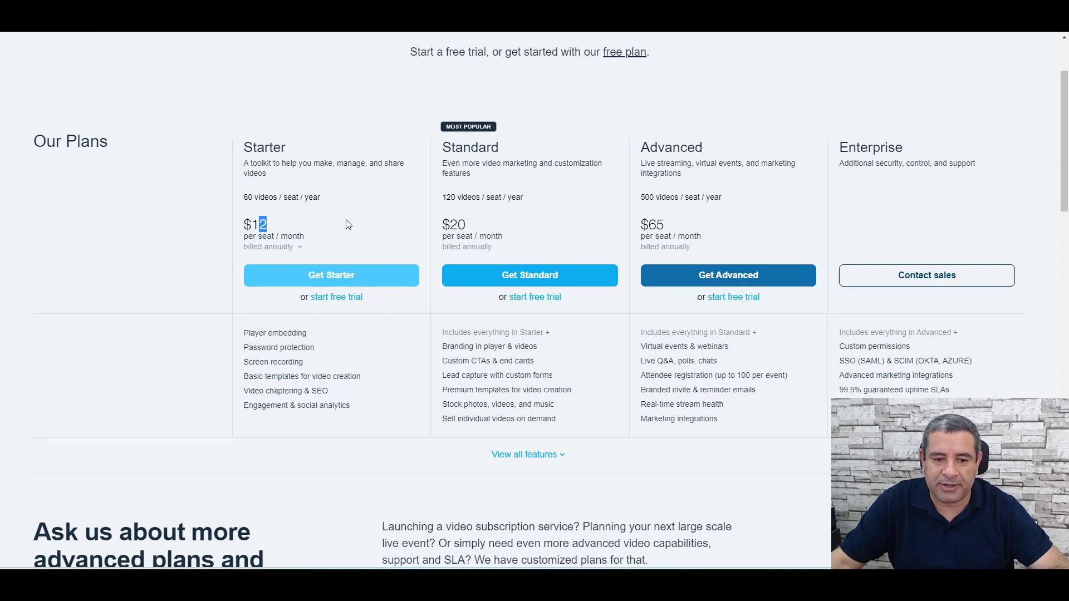
{"action": "left_click", "coordinate": [202, 263]}
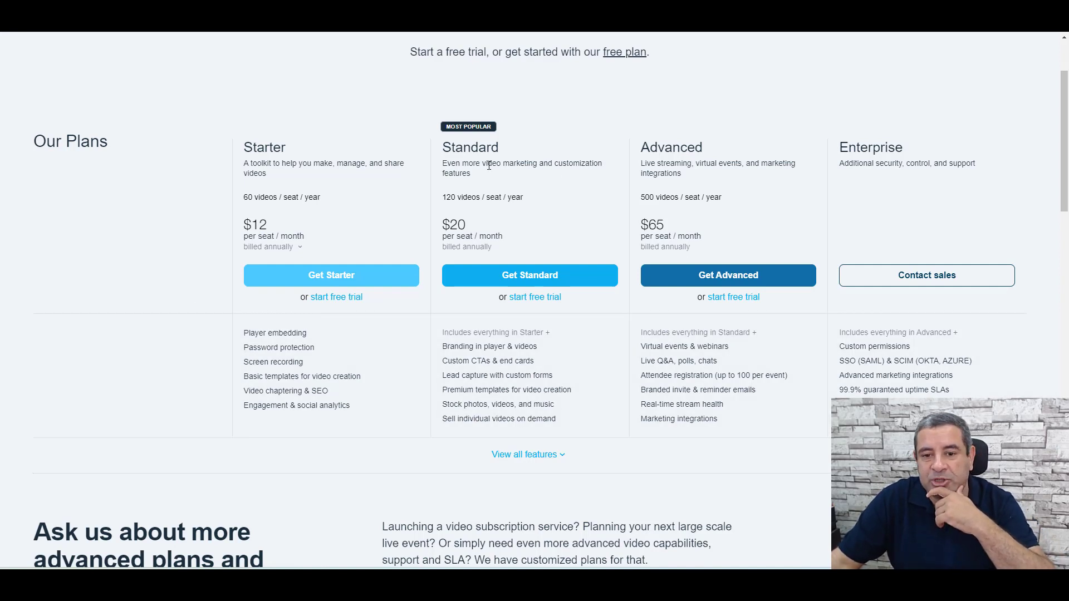
{"action": "double_click", "coordinate": [466, 149]}
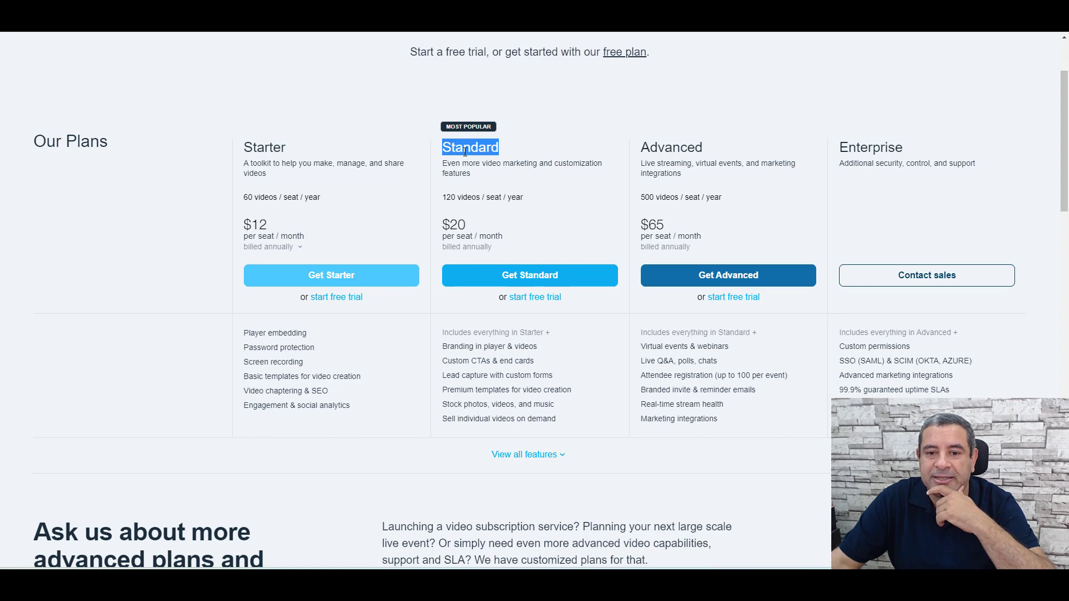
{"action": "left_click", "coordinate": [570, 210]}
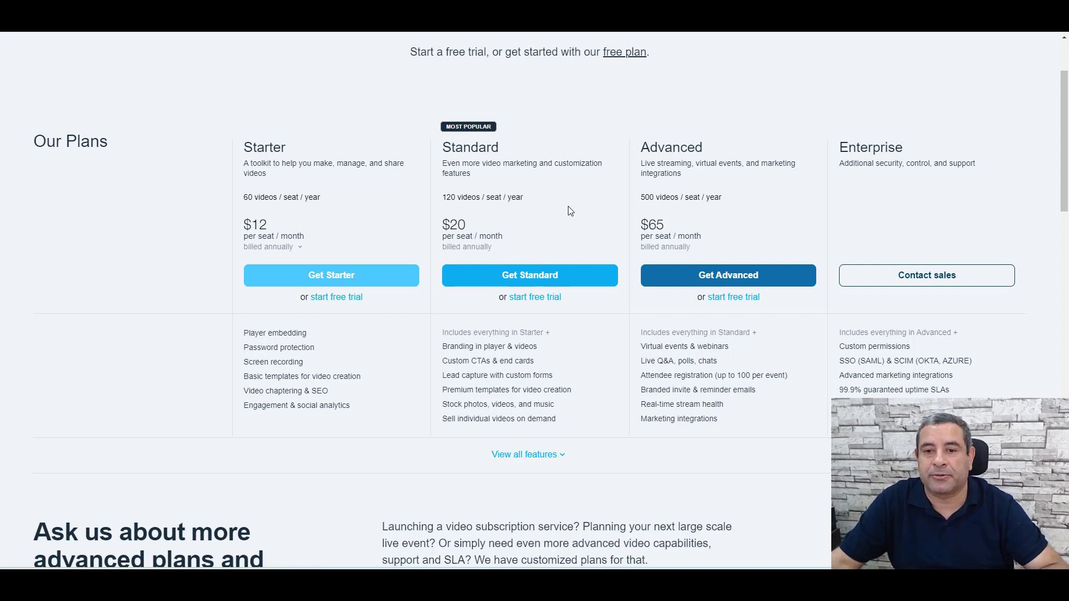
- Review Wistia's Plus $19, Pro $79, Advanced $319 and Premium Custom plans, then return to bunny.net
{"action": "key", "text": "ctrl+Tab"}
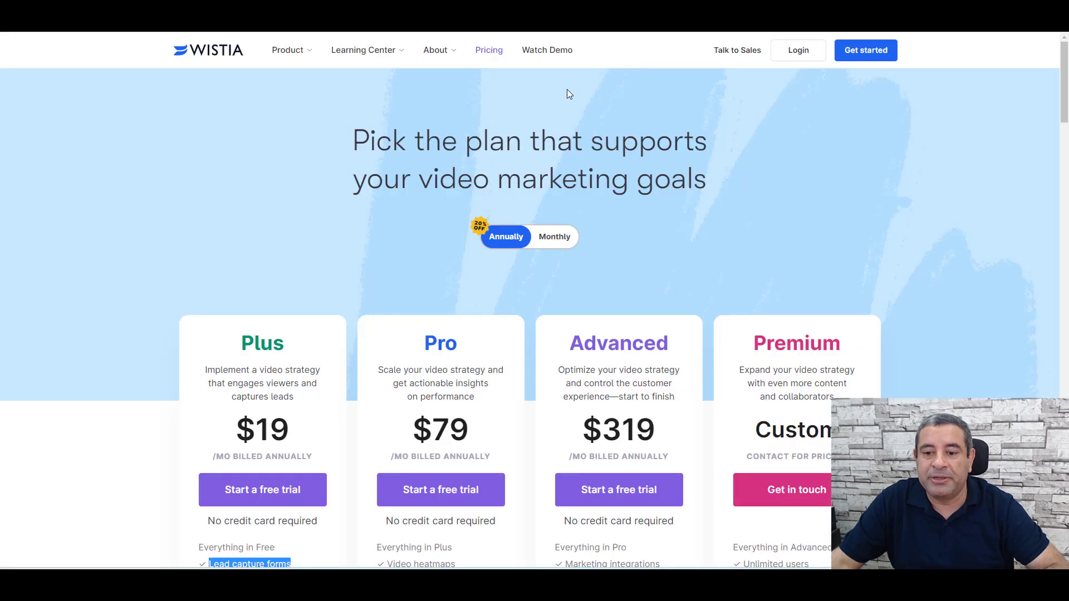
{"action": "scroll", "coordinate": [856, 233], "scroll_direction": "down", "scroll_amount": 3}
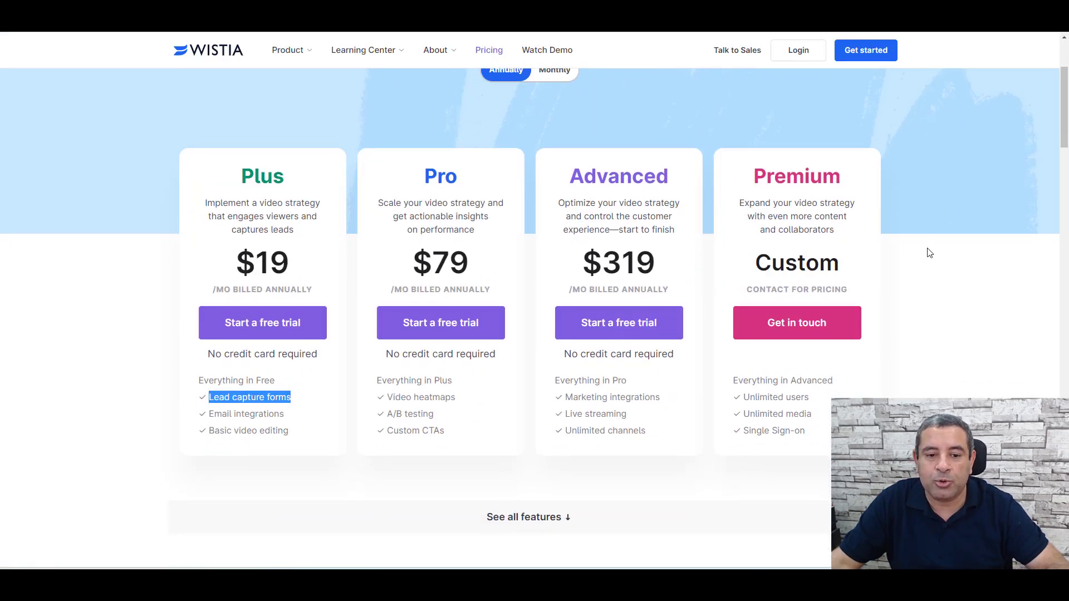
{"action": "left_click", "coordinate": [265, 166]}
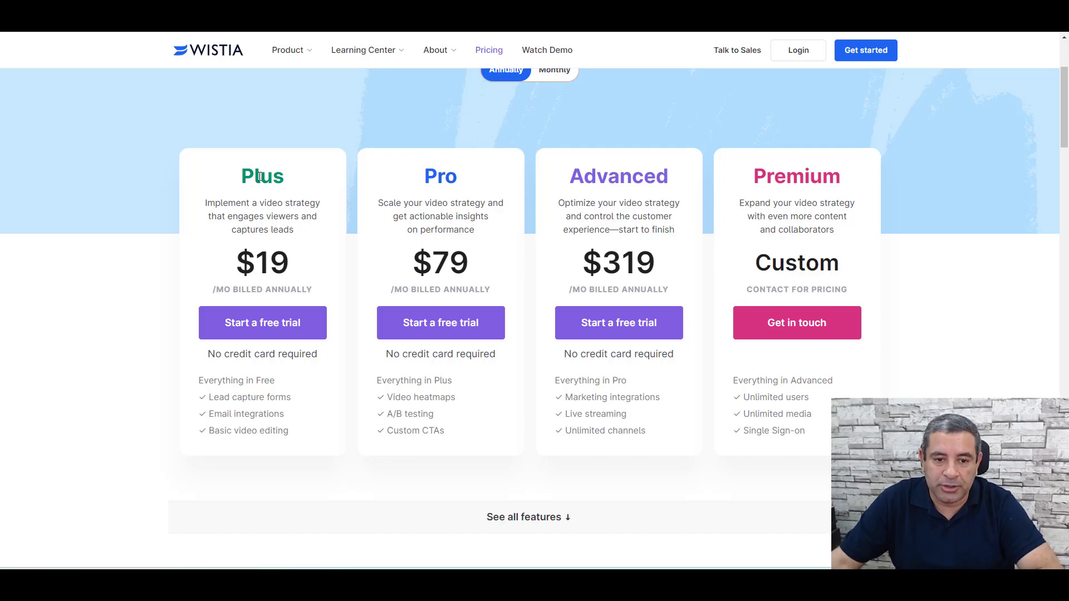
{"action": "scroll", "coordinate": [260, 177], "scroll_direction": "up", "scroll_amount": 3}
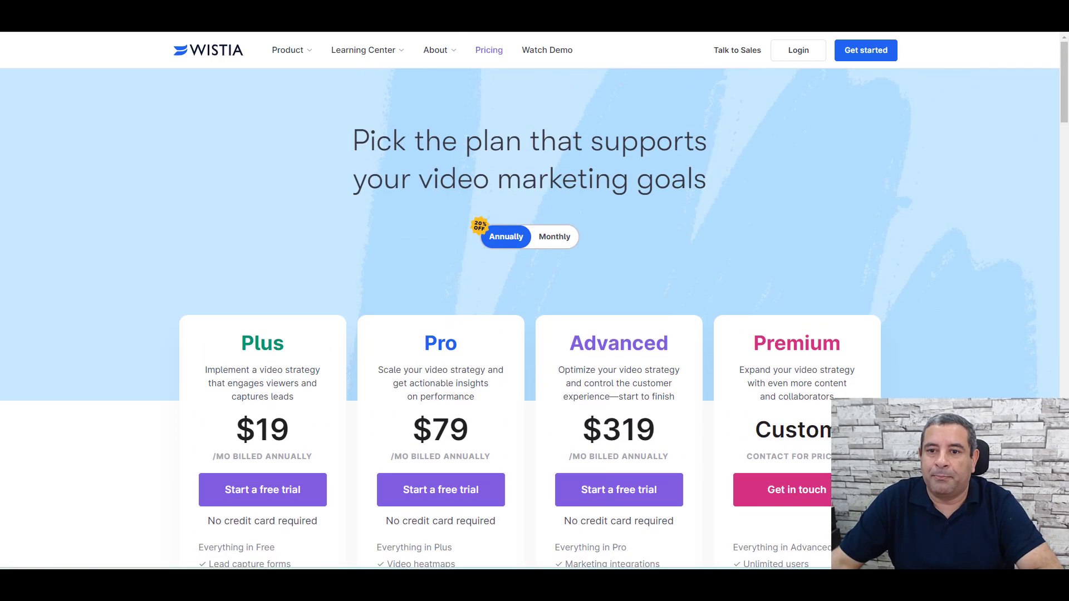
{"action": "key", "text": "ctrl+Tab"}
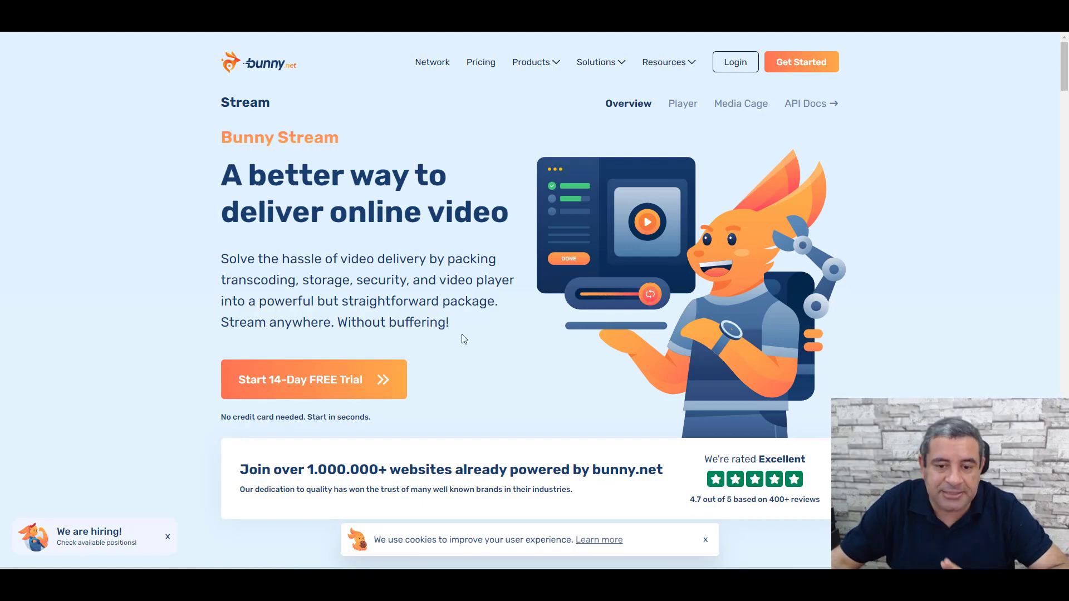
- Check the Stream calculator's Standard Tier price of $4.5/month for 300 GB
{"action": "scroll", "coordinate": [462, 336], "scroll_direction": "down", "scroll_amount": 7}
{"action": "scroll", "coordinate": [462, 335], "scroll_direction": "down", "scroll_amount": 20}
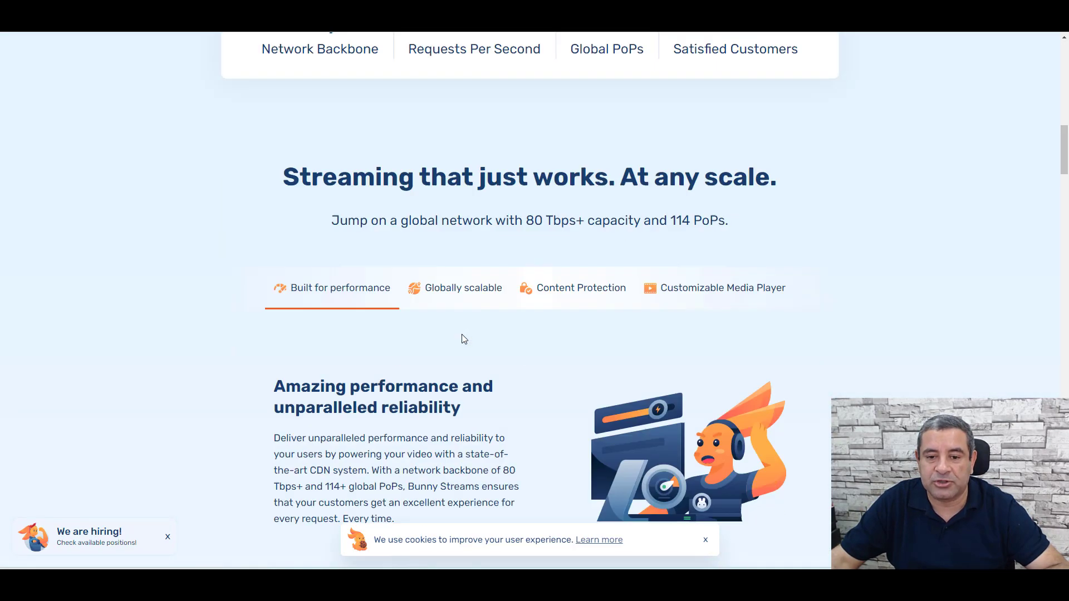
{"action": "scroll", "coordinate": [462, 336], "scroll_direction": "up", "scroll_amount": 7}
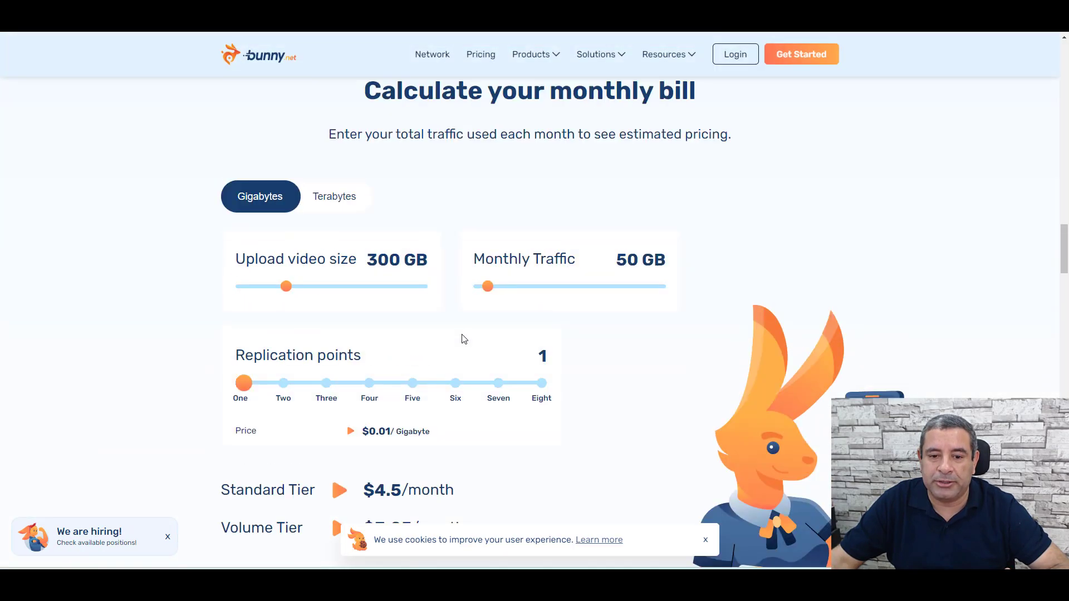
{"action": "scroll", "coordinate": [462, 336], "scroll_direction": "down", "scroll_amount": 4}
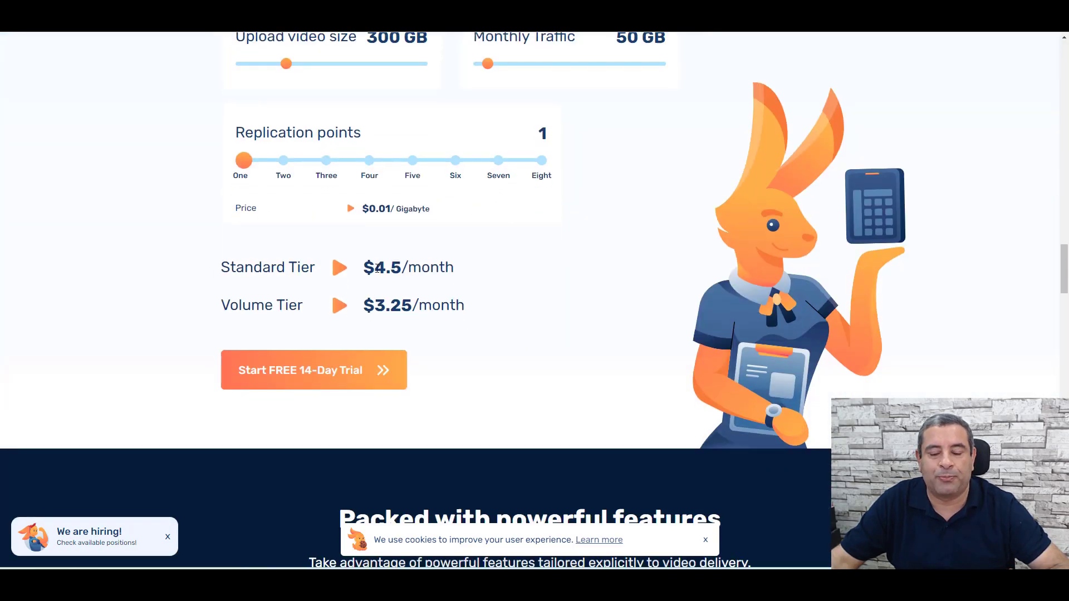
{"action": "left_click_drag", "start_coordinate": [376, 268], "coordinate": [394, 268]}
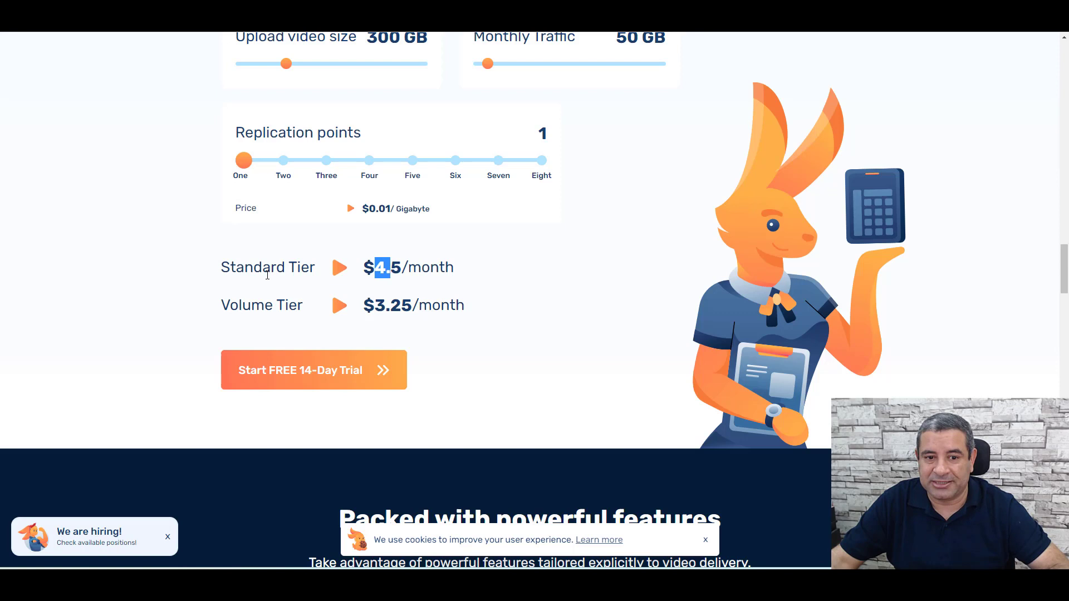
{"action": "scroll", "coordinate": [562, 317], "scroll_direction": "up", "scroll_amount": 2}
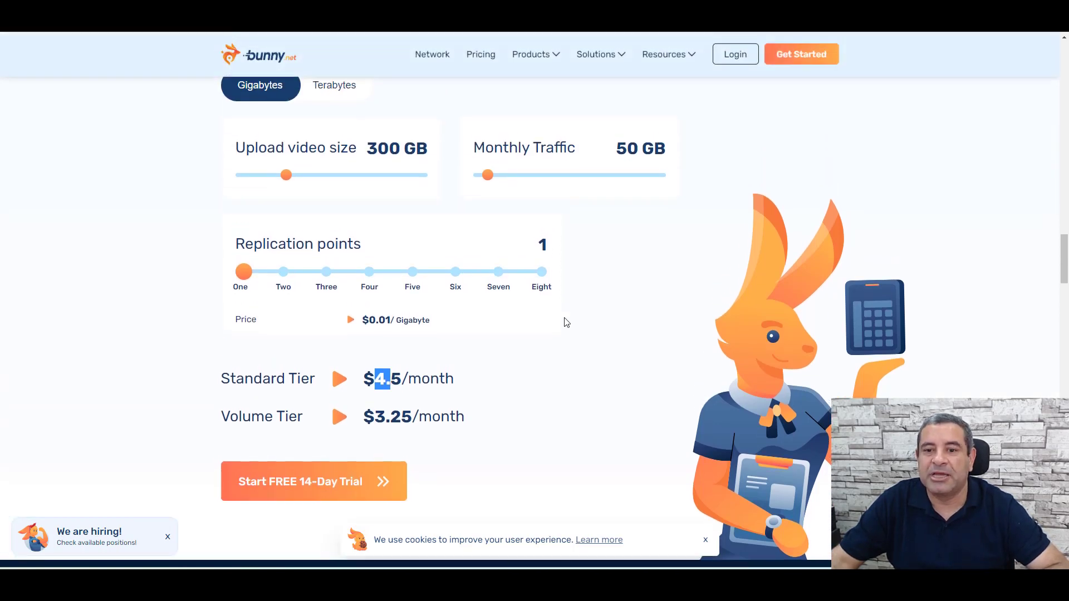
{"action": "scroll", "coordinate": [582, 357], "scroll_direction": "up", "scroll_amount": 1}
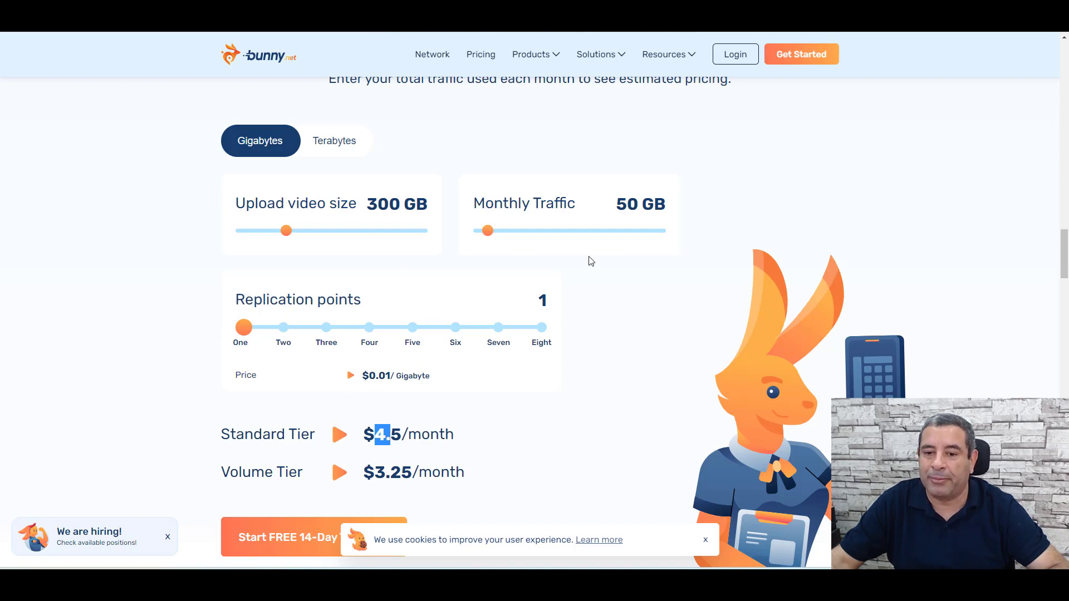
{"action": "scroll", "coordinate": [690, 362], "scroll_direction": "down", "scroll_amount": 2}
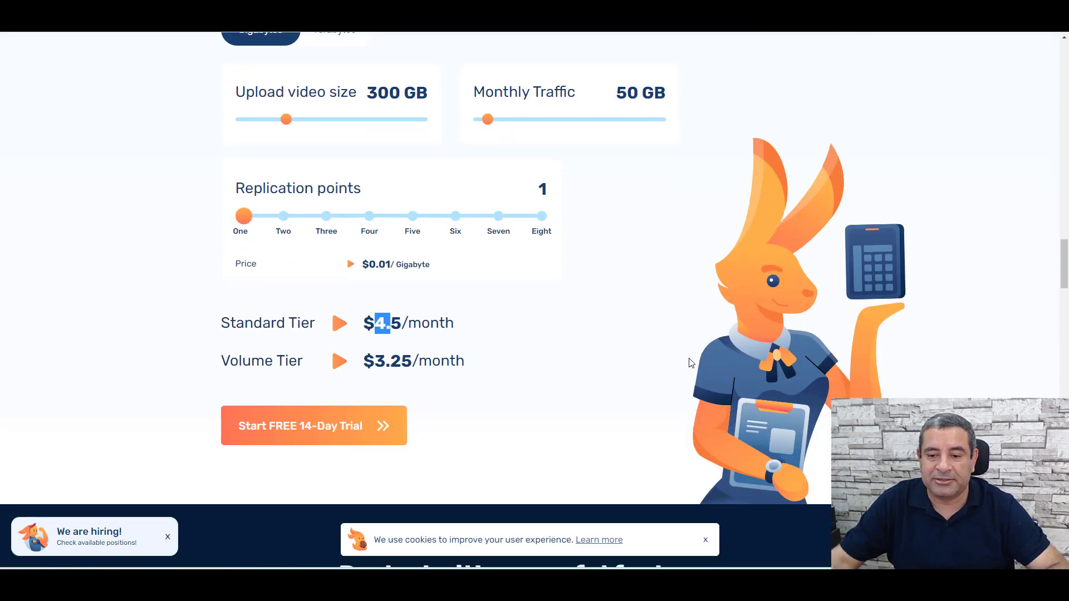
{"action": "left_click", "coordinate": [659, 352]}
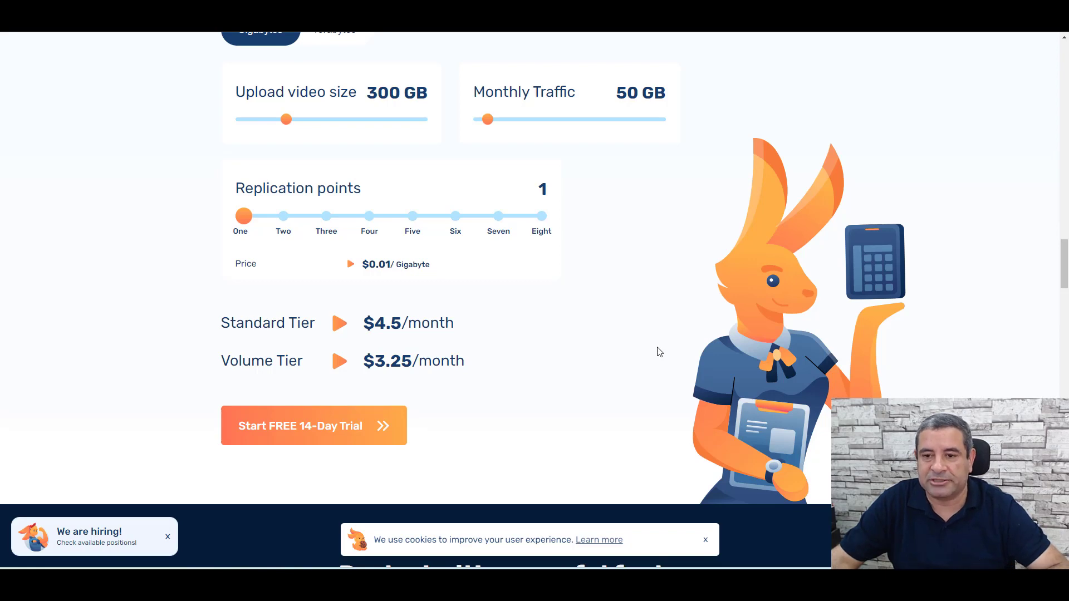
{"action": "scroll", "coordinate": [659, 350], "scroll_direction": "up", "scroll_amount": 15}
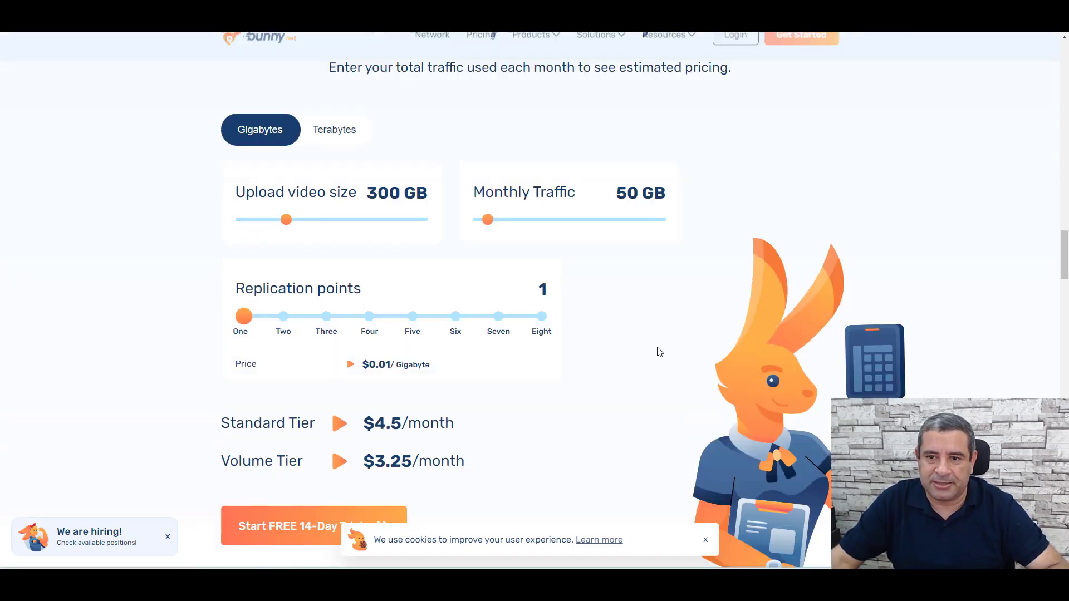
{"action": "scroll", "coordinate": [828, 292], "scroll_direction": "up", "scroll_amount": 20}
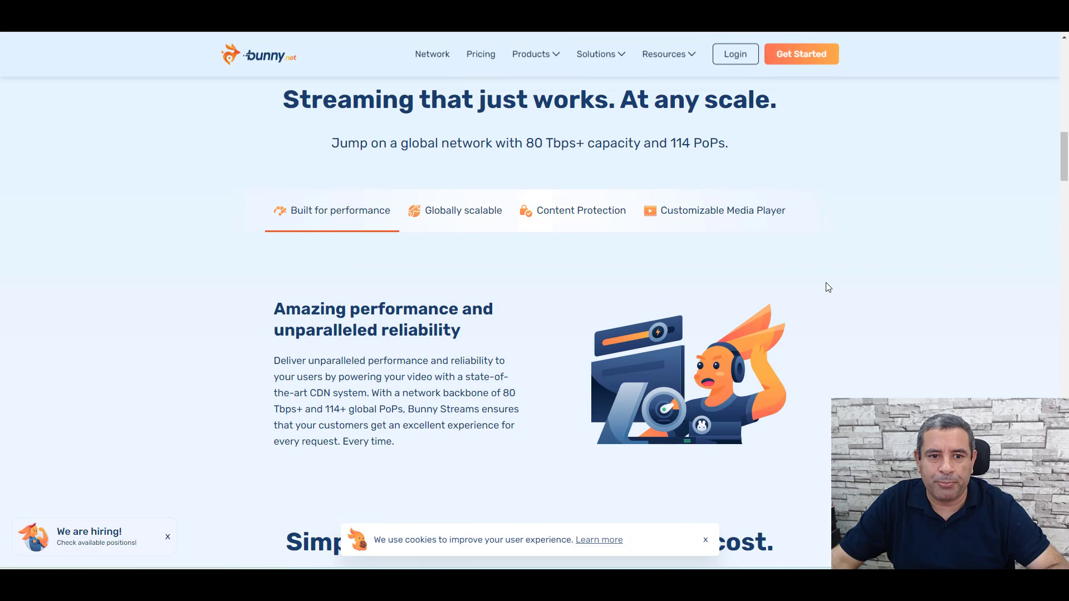
{"action": "scroll", "coordinate": [913, 283], "scroll_direction": "up", "scroll_amount": 1}
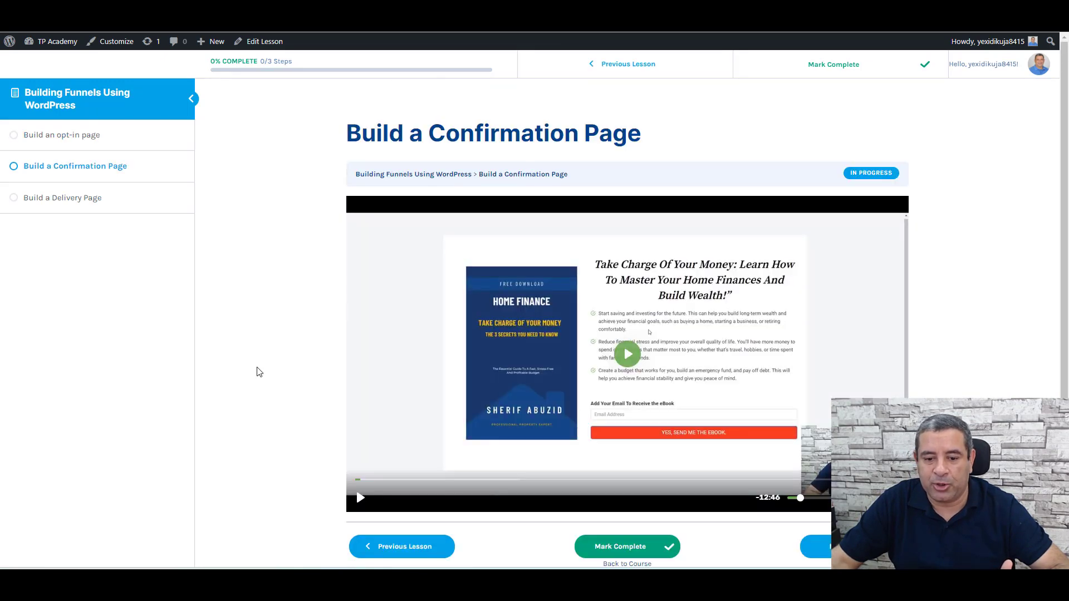
{"action": "scroll", "coordinate": [259, 372], "scroll_direction": "down", "scroll_amount": 1}
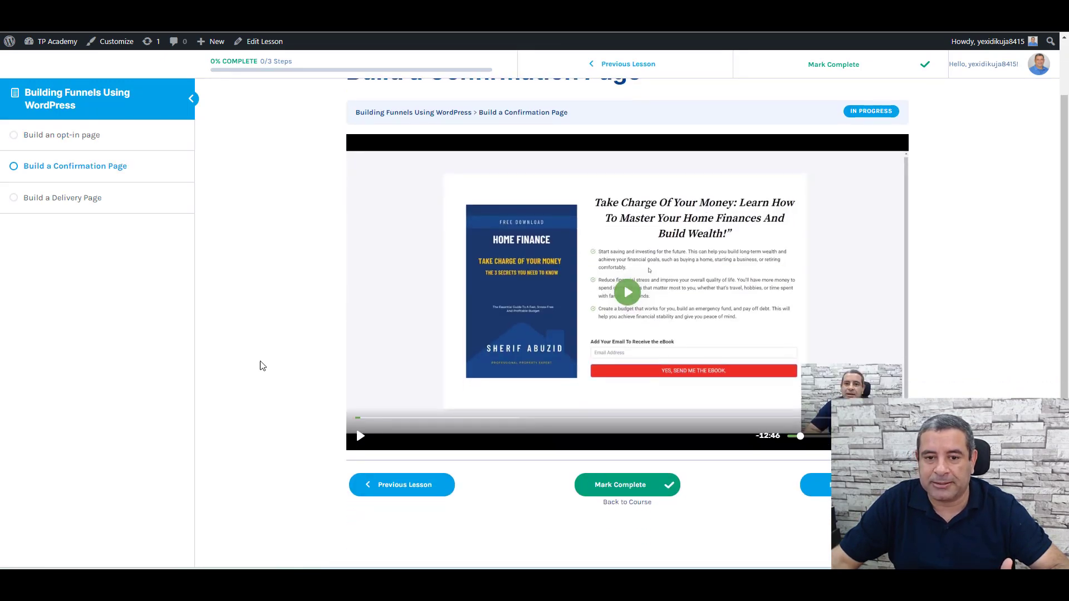
{"action": "scroll", "coordinate": [264, 337], "scroll_direction": "up", "scroll_amount": 1}
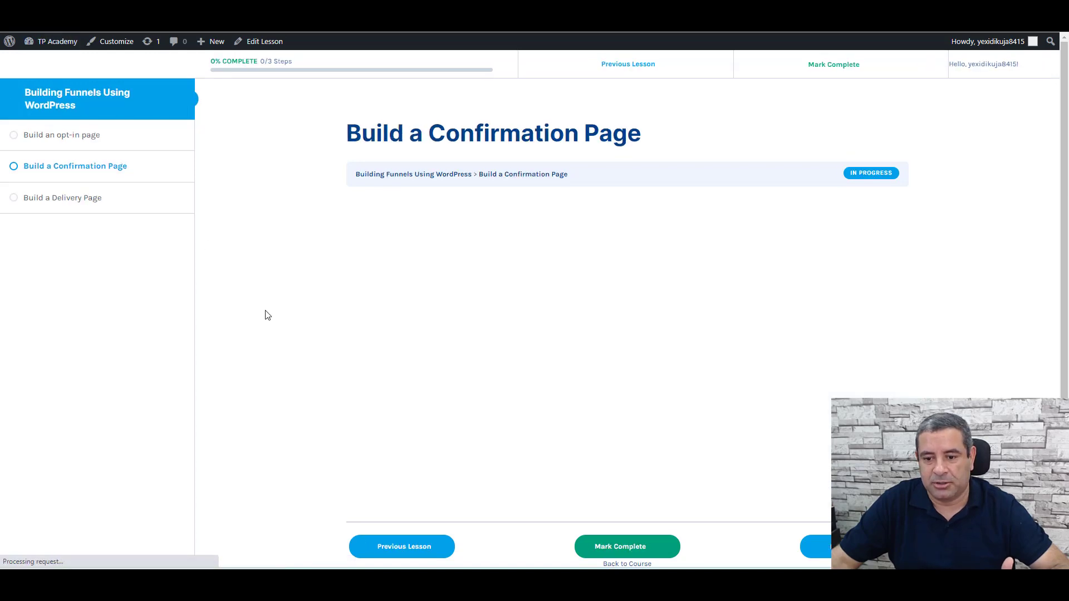
{"action": "scroll", "coordinate": [128, 311], "scroll_direction": "down", "scroll_amount": 1}
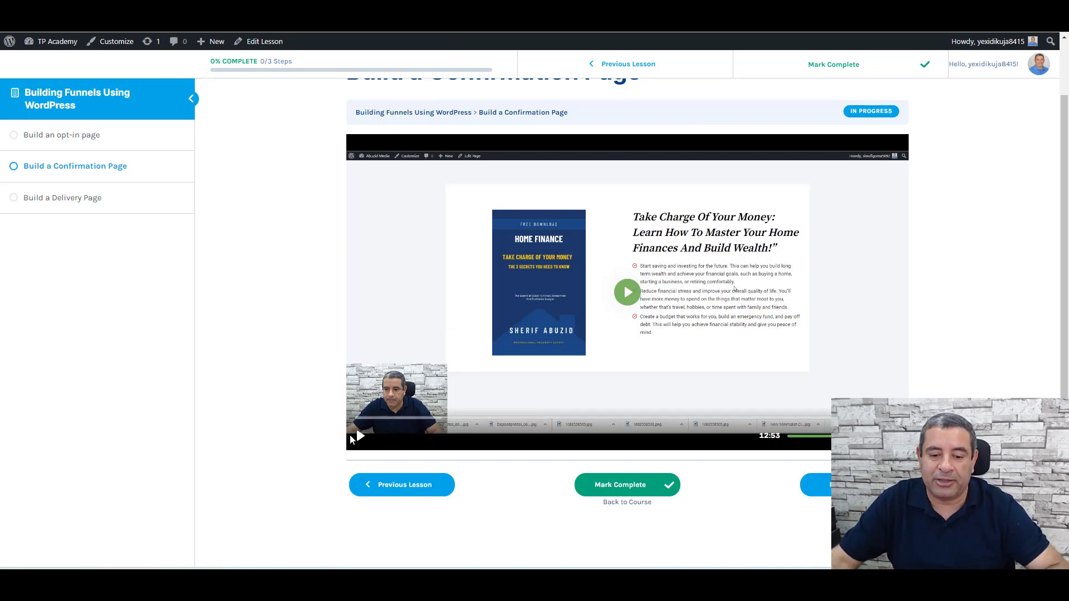
{"action": "left_click", "coordinate": [352, 439]}
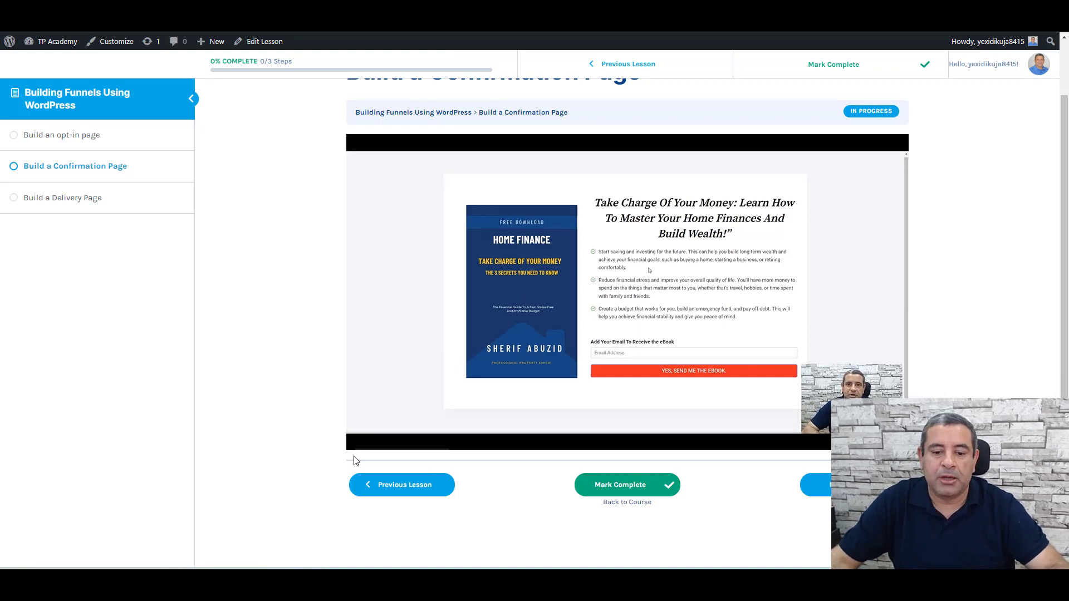
{"action": "left_click", "coordinate": [359, 435]}
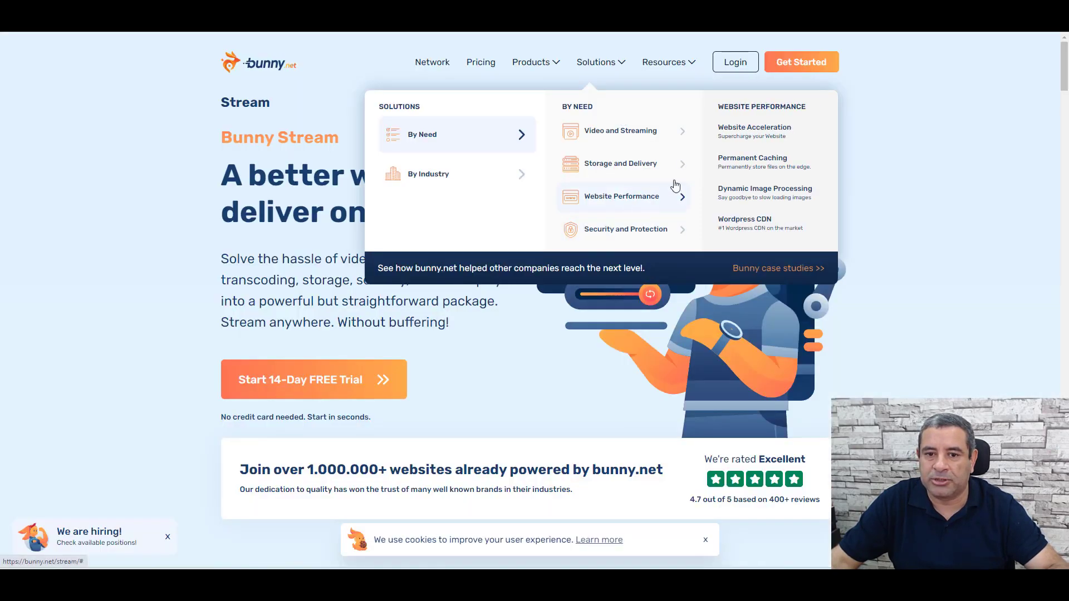
{"action": "mouse_move", "coordinate": [556, 64]}
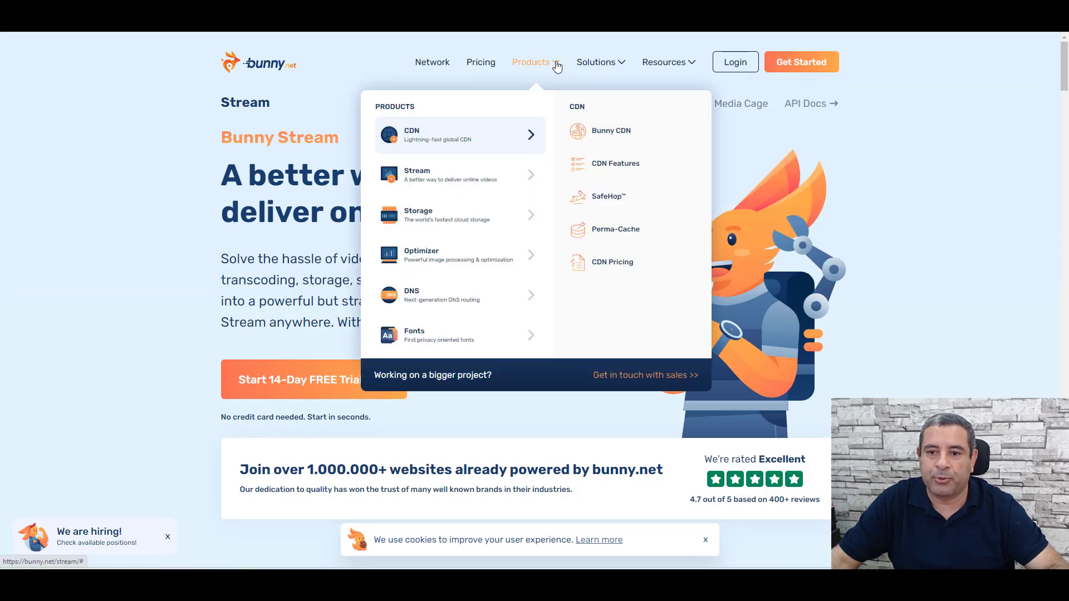
{"action": "mouse_move", "coordinate": [546, 174]}
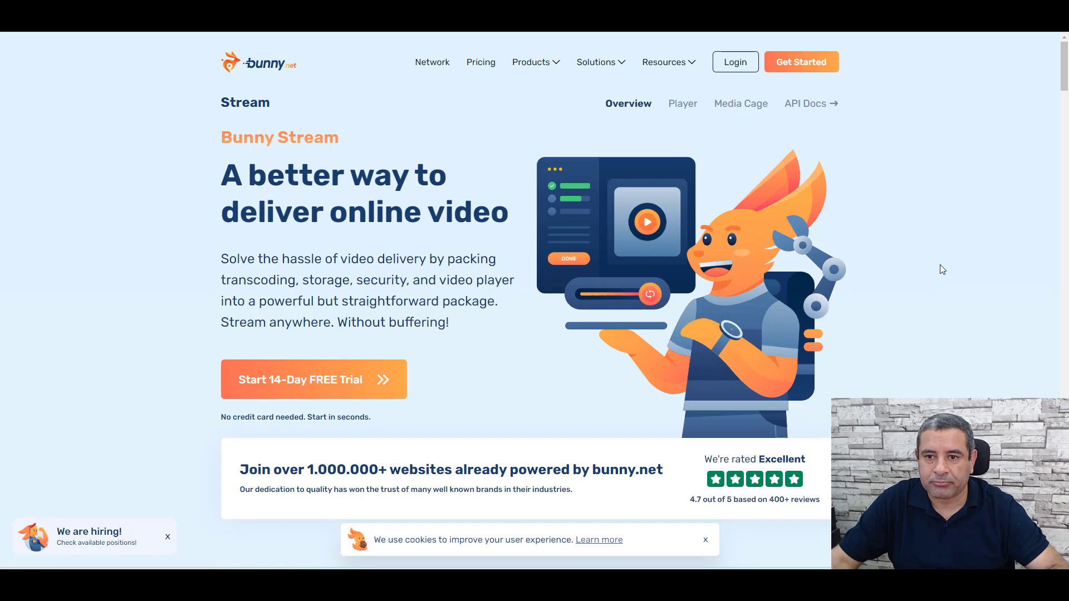
{"action": "scroll", "coordinate": [941, 268], "scroll_direction": "down", "scroll_amount": 7}
{"action": "scroll", "coordinate": [941, 269], "scroll_direction": "up", "scroll_amount": 7}
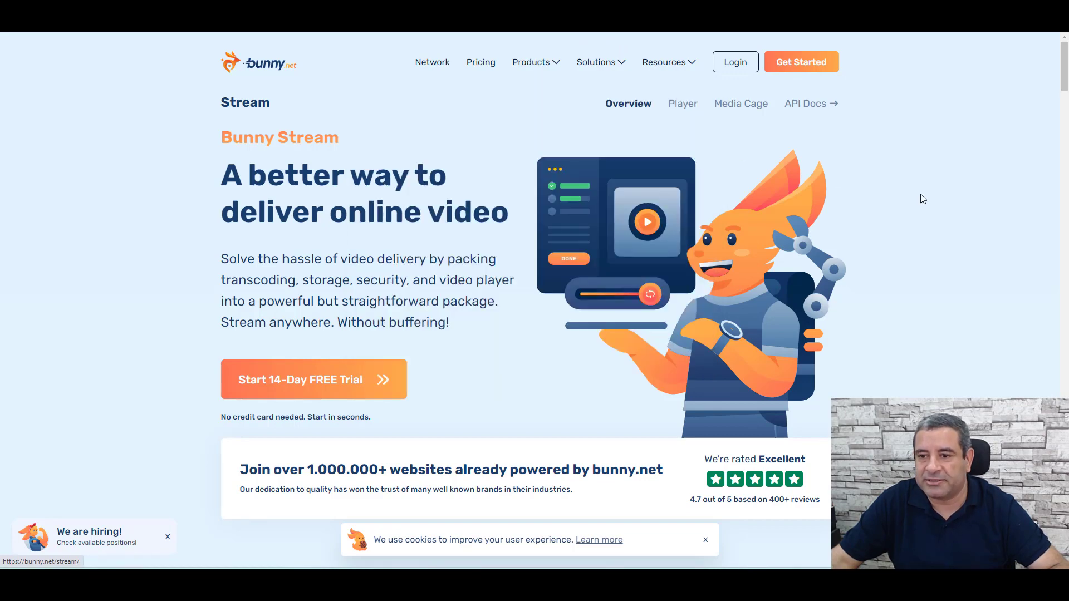
{"action": "scroll", "coordinate": [448, 304], "scroll_direction": "down", "scroll_amount": 6}
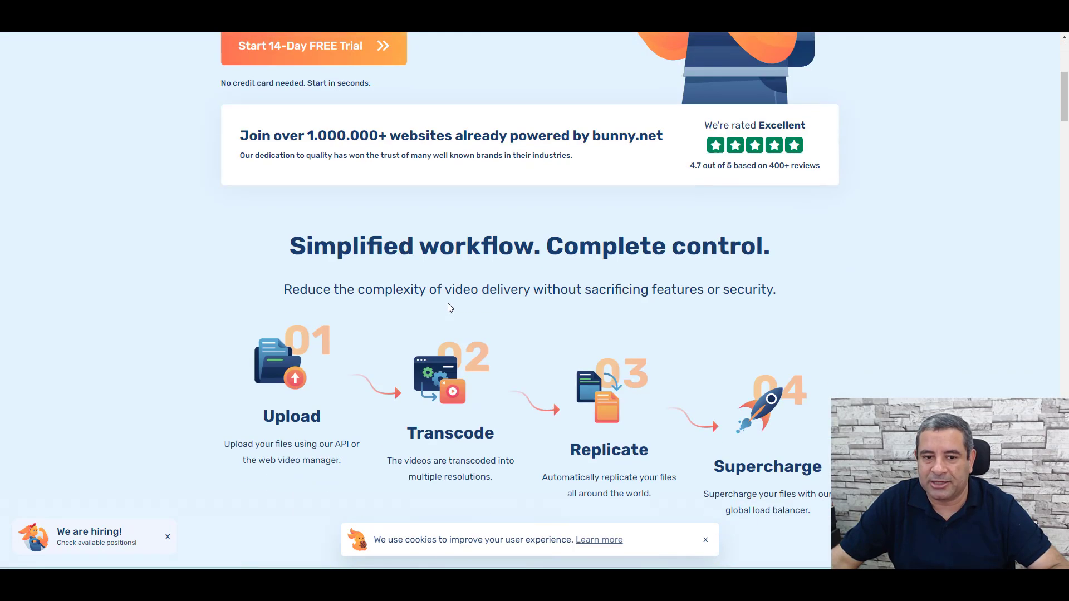
{"action": "scroll", "coordinate": [296, 288], "scroll_direction": "up", "scroll_amount": 3}
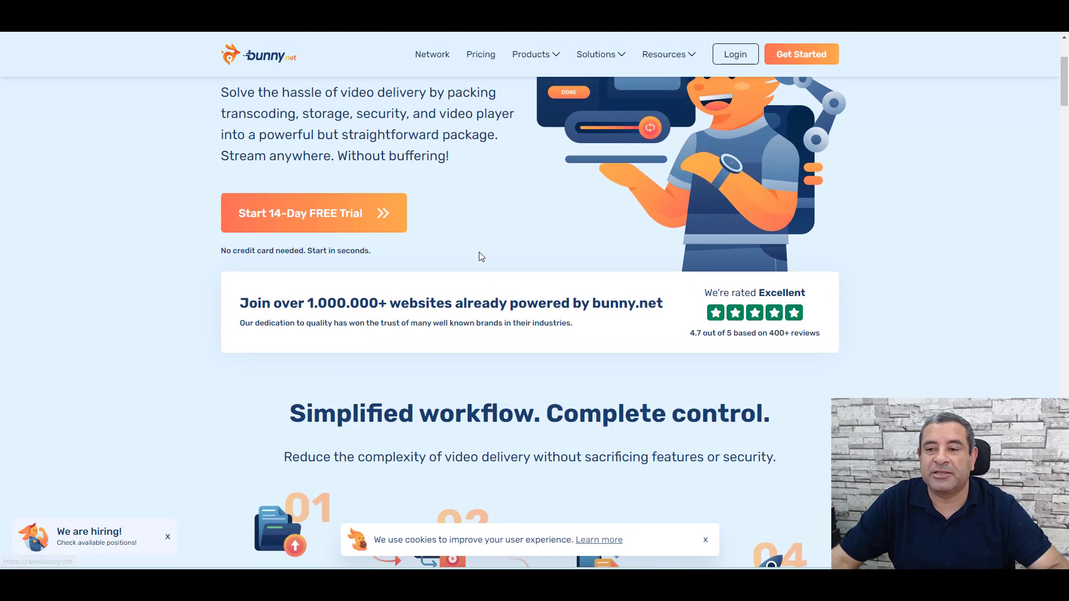
{"action": "scroll", "coordinate": [479, 254], "scroll_direction": "up", "scroll_amount": 3}
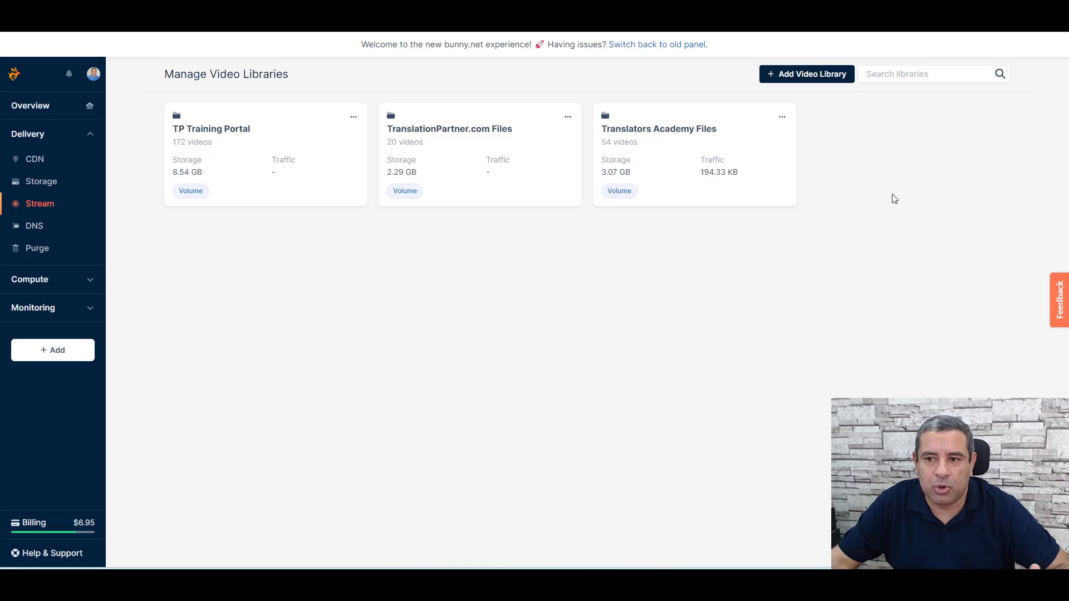
- Add a video library named 'Library A' after checking its monthly storage cost
{"action": "left_click", "coordinate": [812, 79]}
{"action": "left_click", "coordinate": [544, 152]}
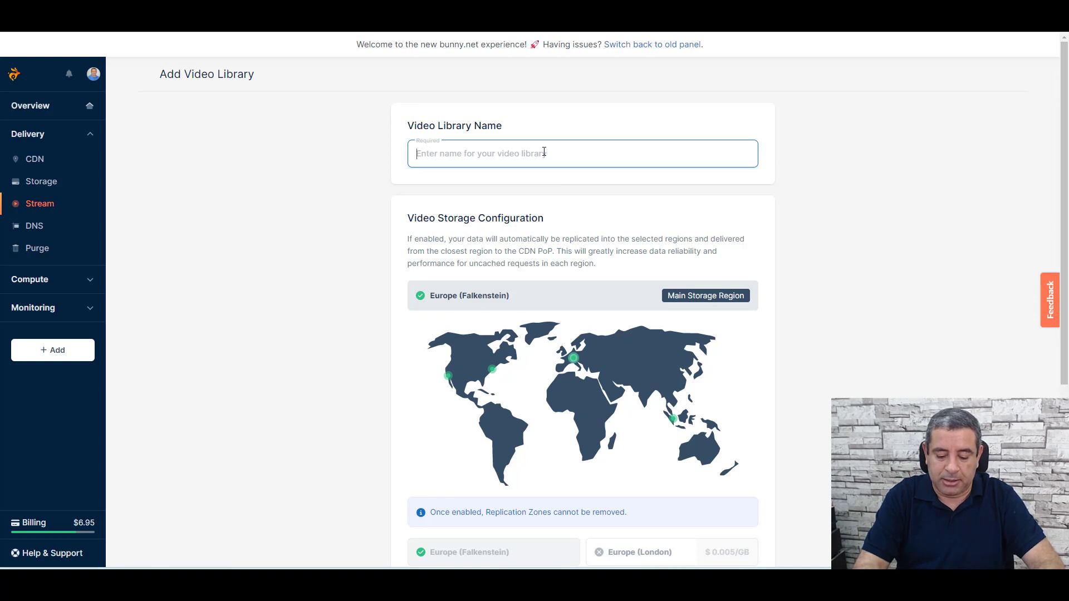
{"action": "type", "text": "l"}
{"action": "key", "text": "BackSpace"}
{"action": "type", "text": "Li"}
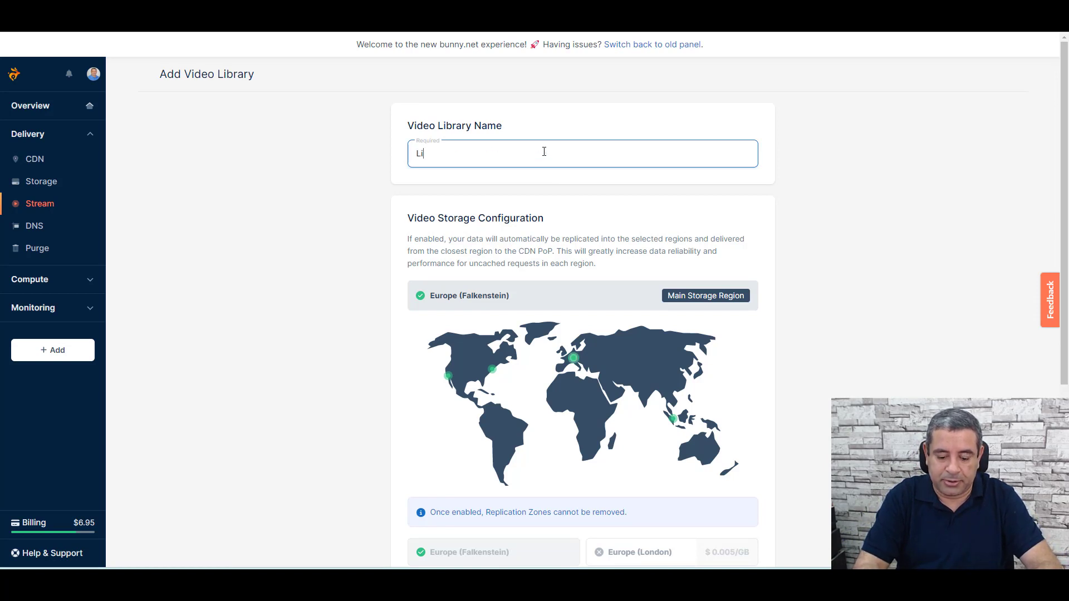
{"action": "type", "text": "brary A"}
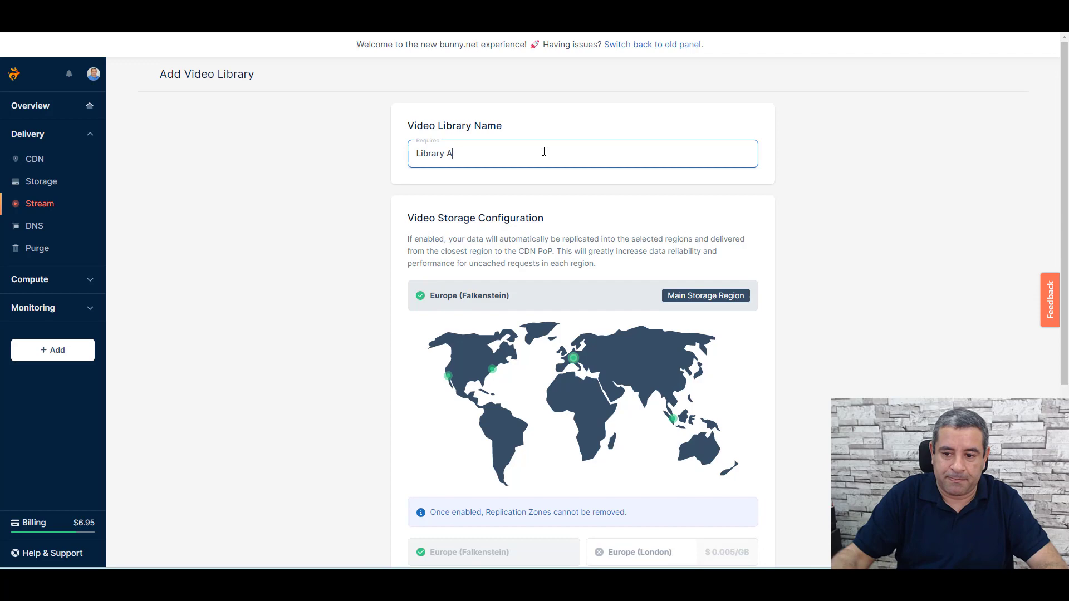
{"action": "scroll", "coordinate": [872, 334], "scroll_direction": "down", "scroll_amount": 5}
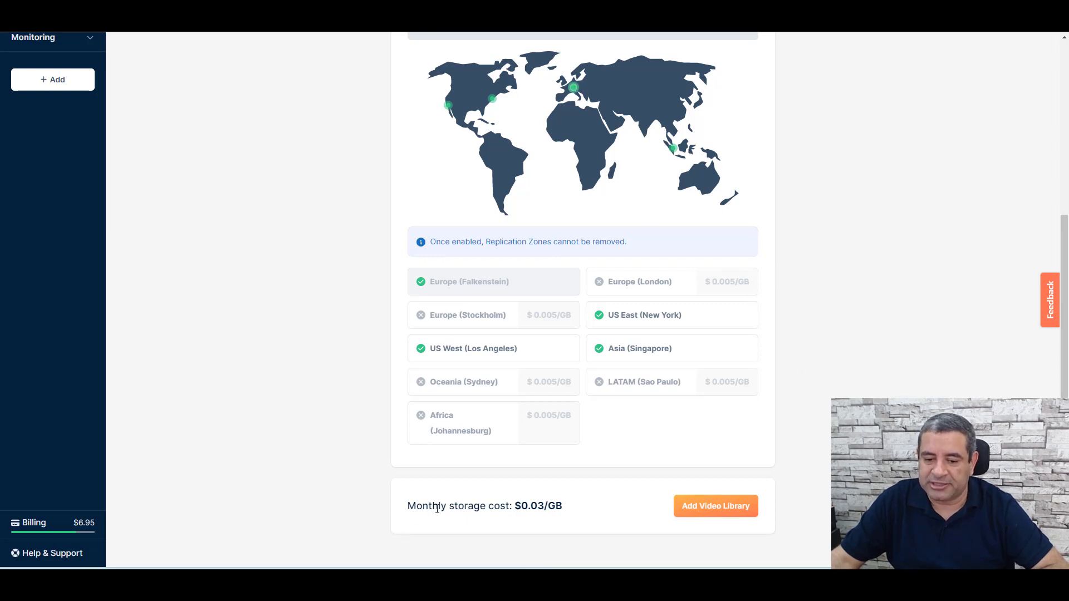
{"action": "left_click_drag", "start_coordinate": [530, 507], "coordinate": [540, 508]}
{"action": "left_click", "coordinate": [535, 507]}
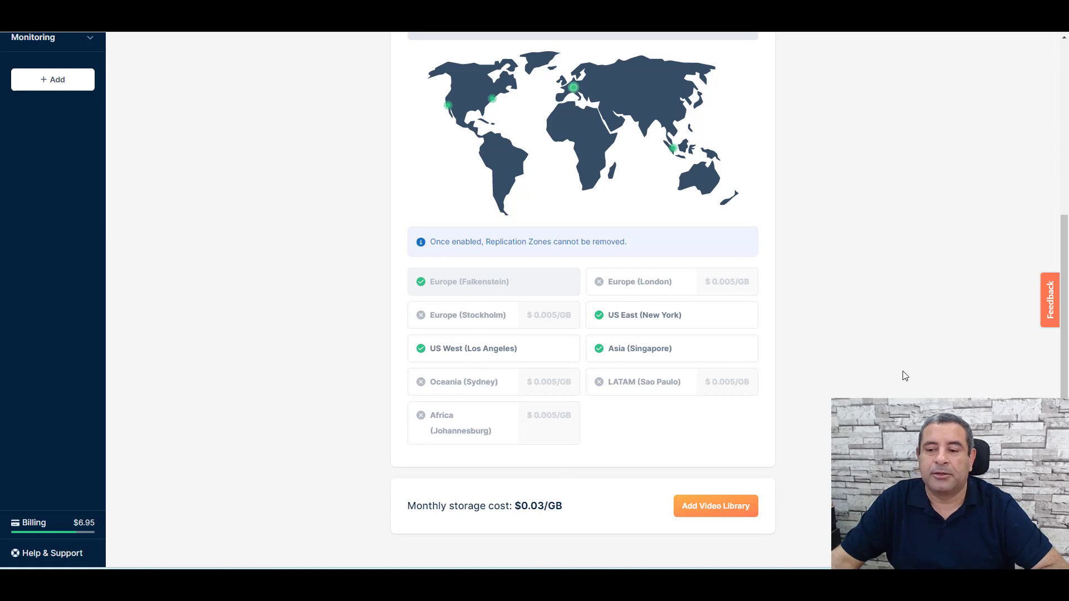
{"action": "left_click", "coordinate": [724, 509]}
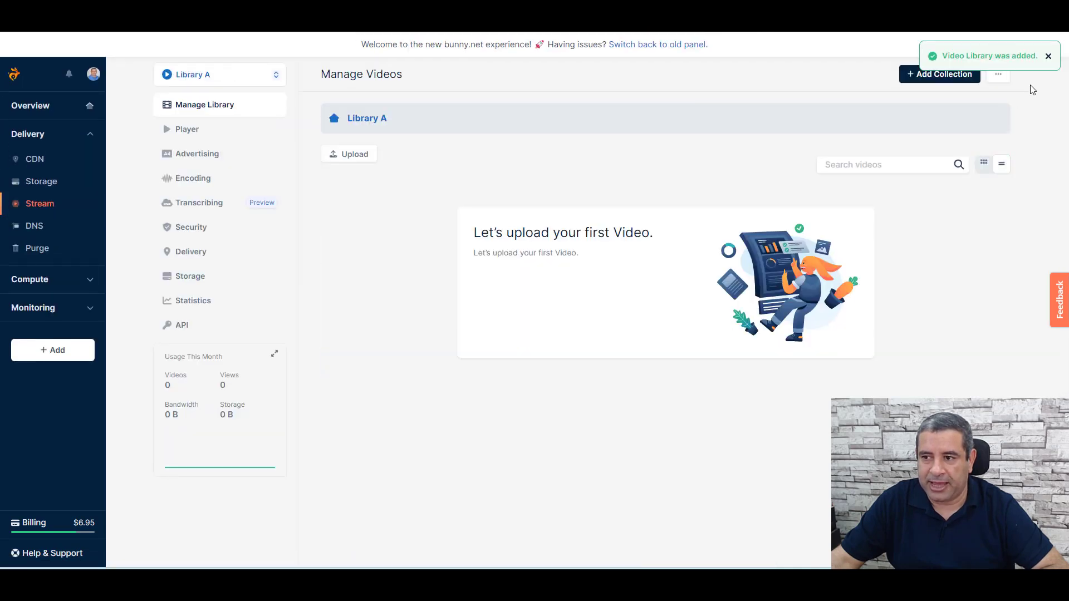
{"action": "left_click", "coordinate": [1048, 56]}
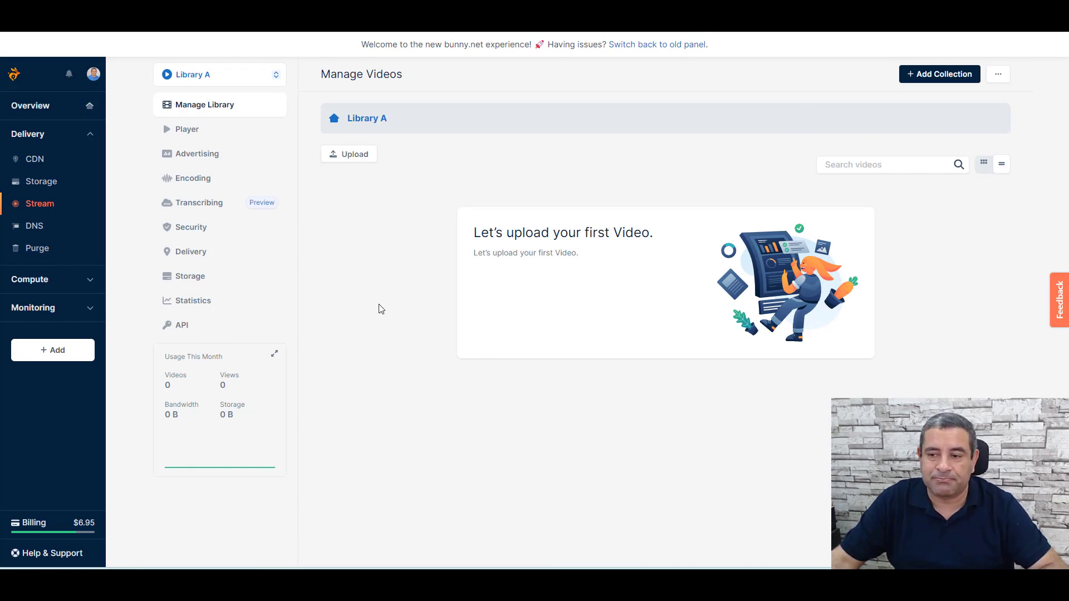
{"action": "left_click", "coordinate": [941, 76]}
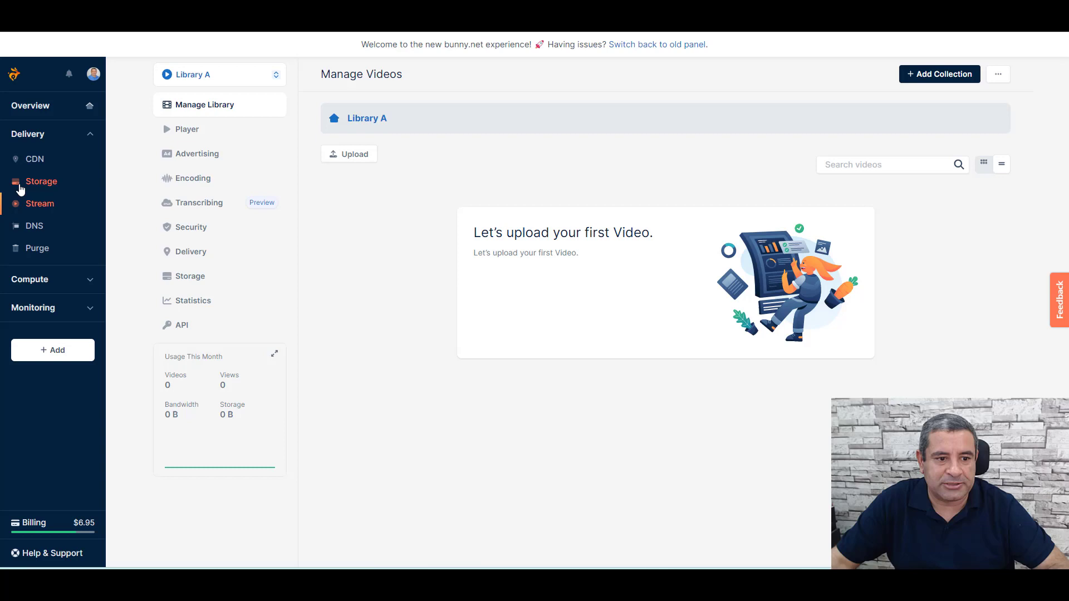
{"action": "right_click", "coordinate": [28, 205]}
{"action": "key", "text": "Escape"}
{"action": "left_click", "coordinate": [28, 204]}
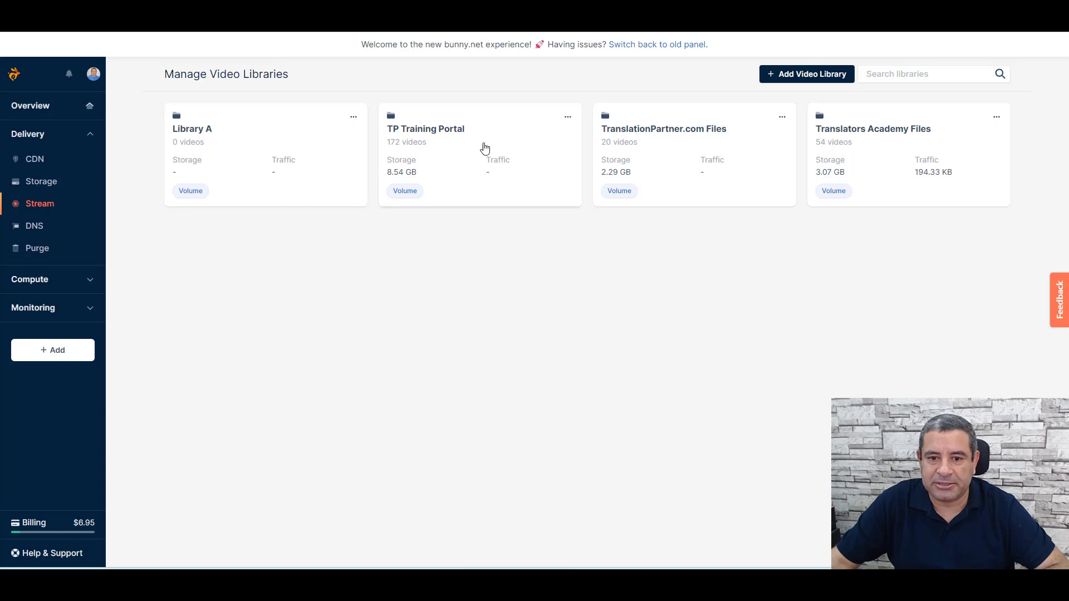
{"action": "left_click", "coordinate": [453, 135]}
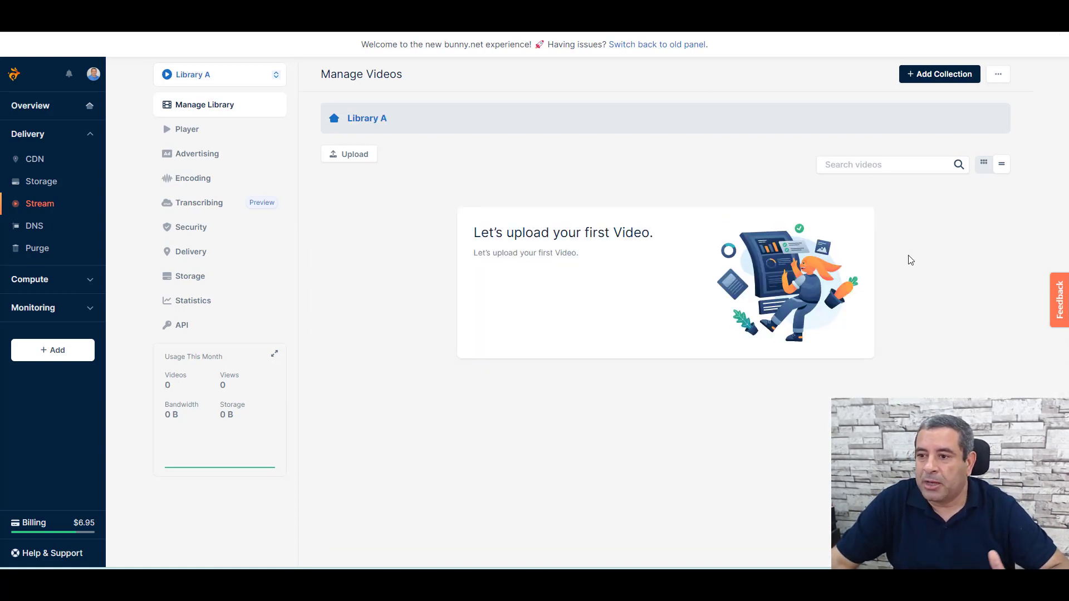
- Create a 'WordPress Funnels' collection in Library A
{"action": "left_click", "coordinate": [924, 76]}
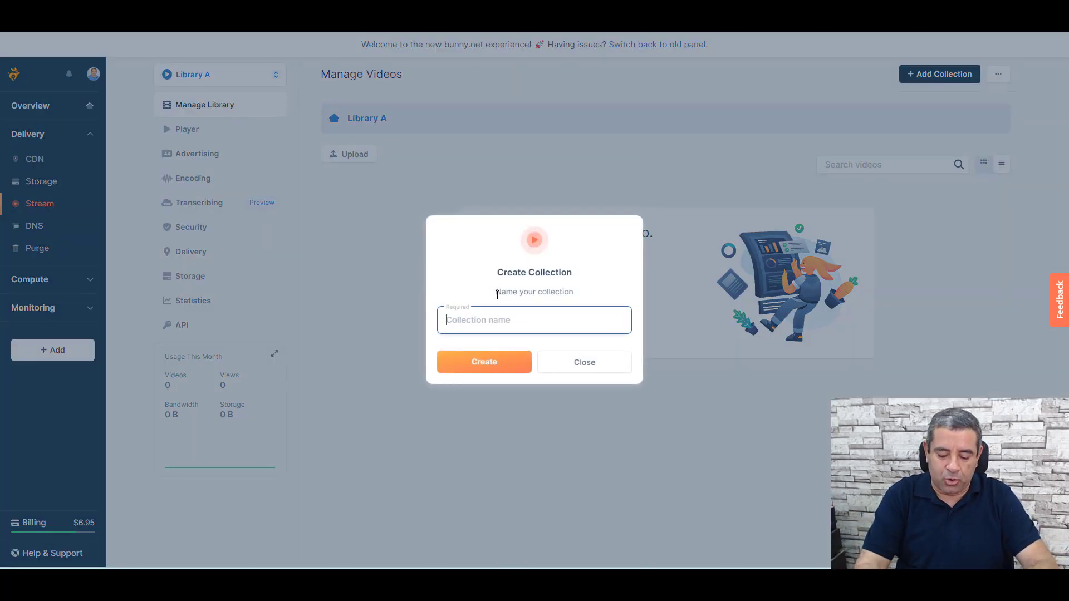
{"action": "type", "text": "wORDP"}
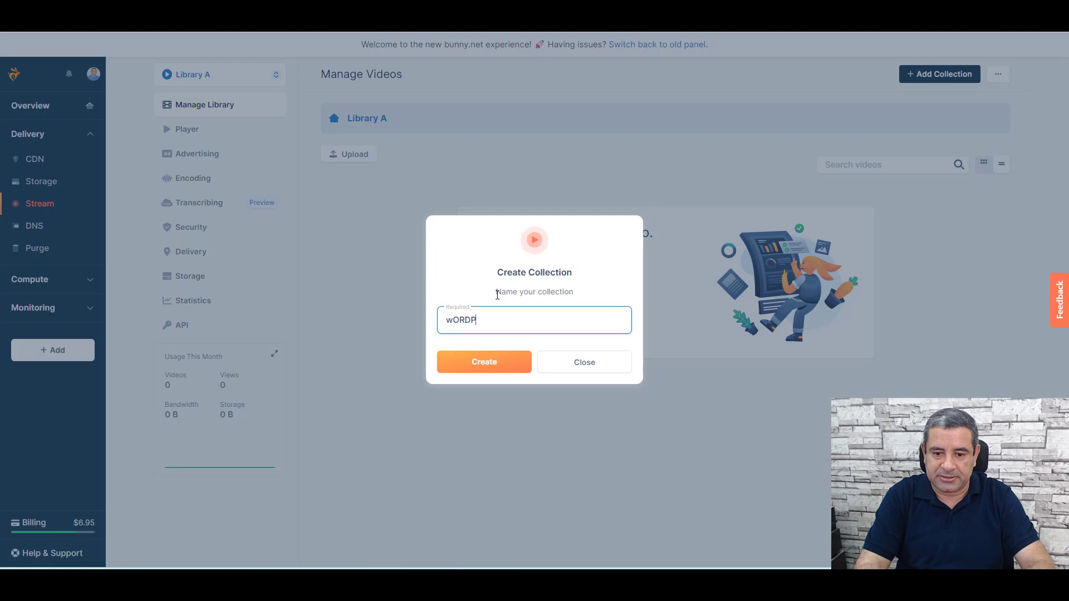
{"action": "key", "text": "BackSpace"}
{"action": "key", "text": "BackSpace"}
{"action": "type", "text": "Word"}
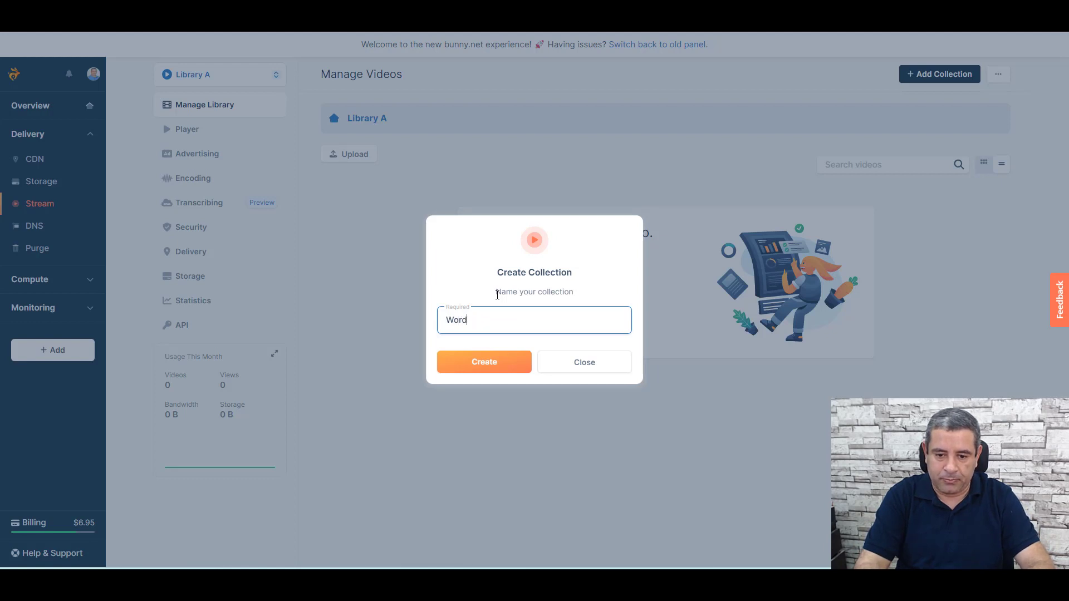
{"action": "type", "text": "press FUn"}
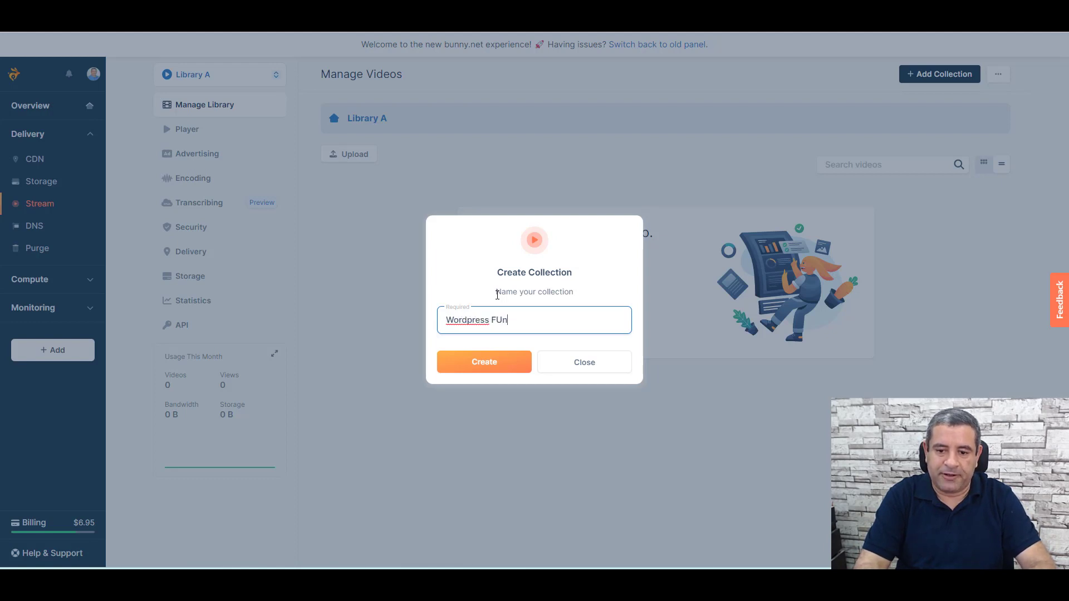
{"action": "key", "text": "BackSpace"}
{"action": "key", "text": "BackSpace"}
{"action": "key", "text": "BackSpace"}
{"action": "key", "text": "BackSpace"}
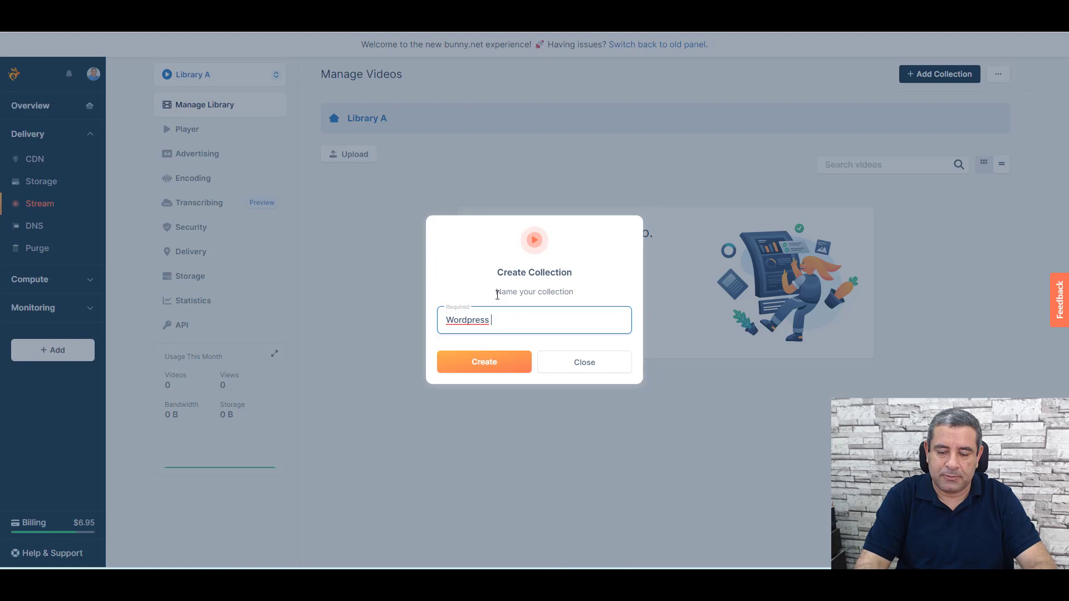
{"action": "type", "text": "Funnels"}
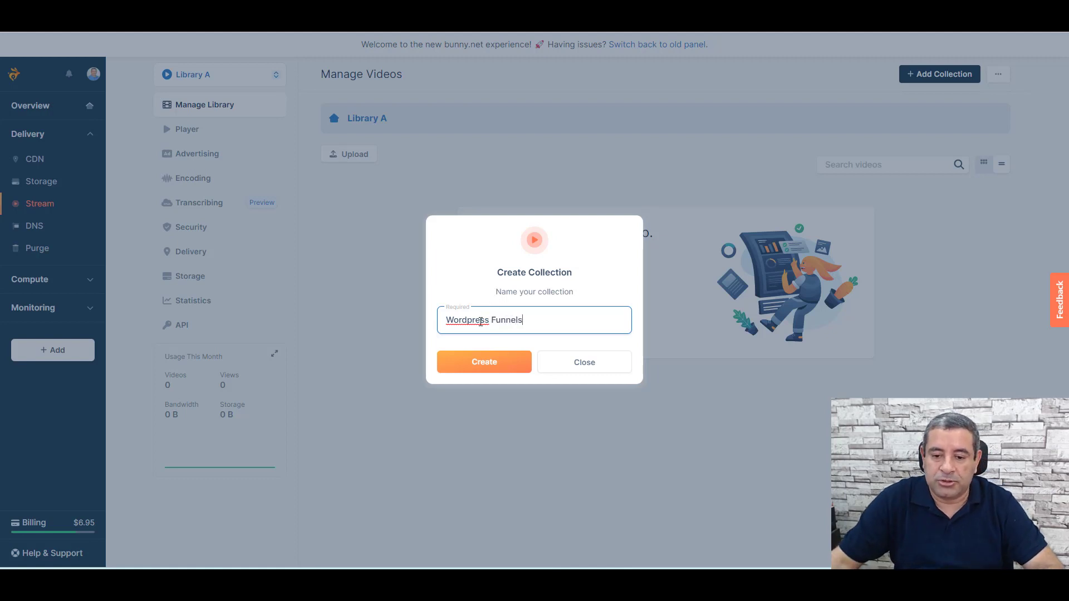
{"action": "right_click", "coordinate": [479, 320]}
{"action": "left_click", "coordinate": [514, 86]}
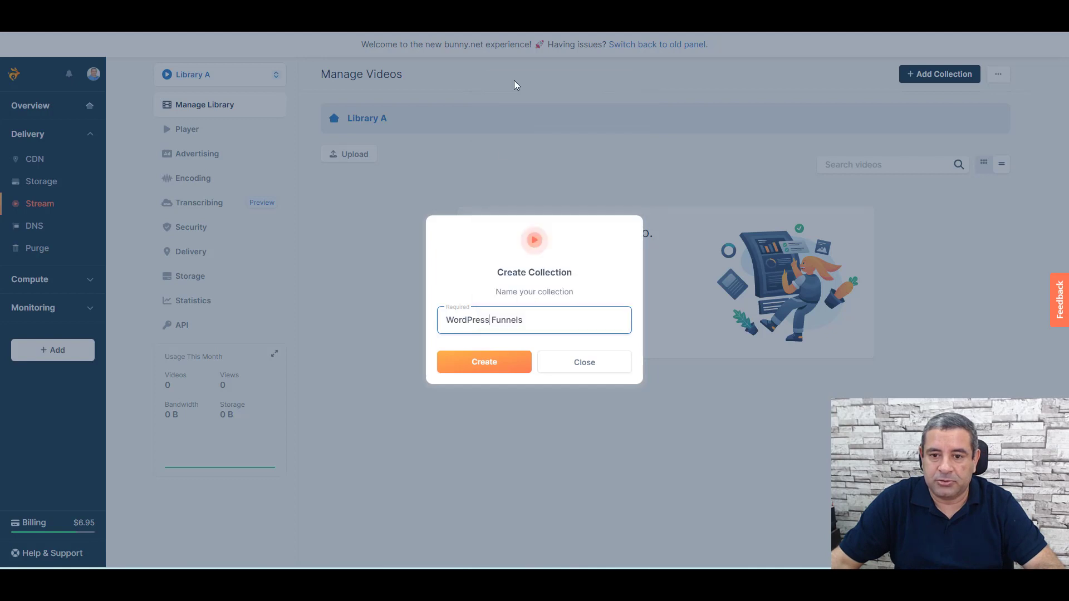
{"action": "left_click", "coordinate": [489, 370]}
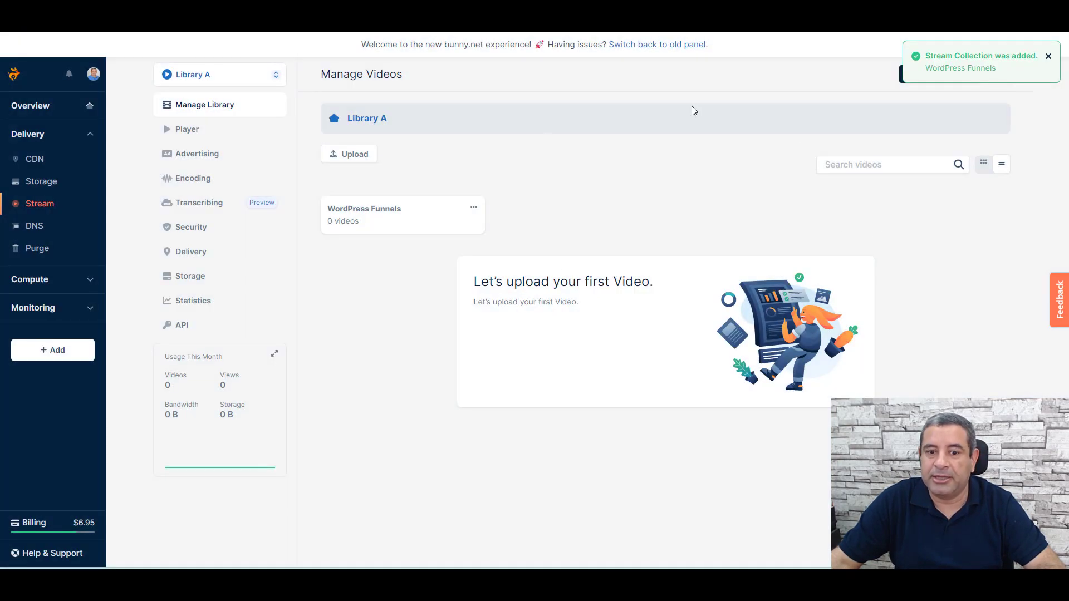
- Close the upload window and notification, then open Library A's Player settings
{"action": "left_click", "coordinate": [336, 159]}
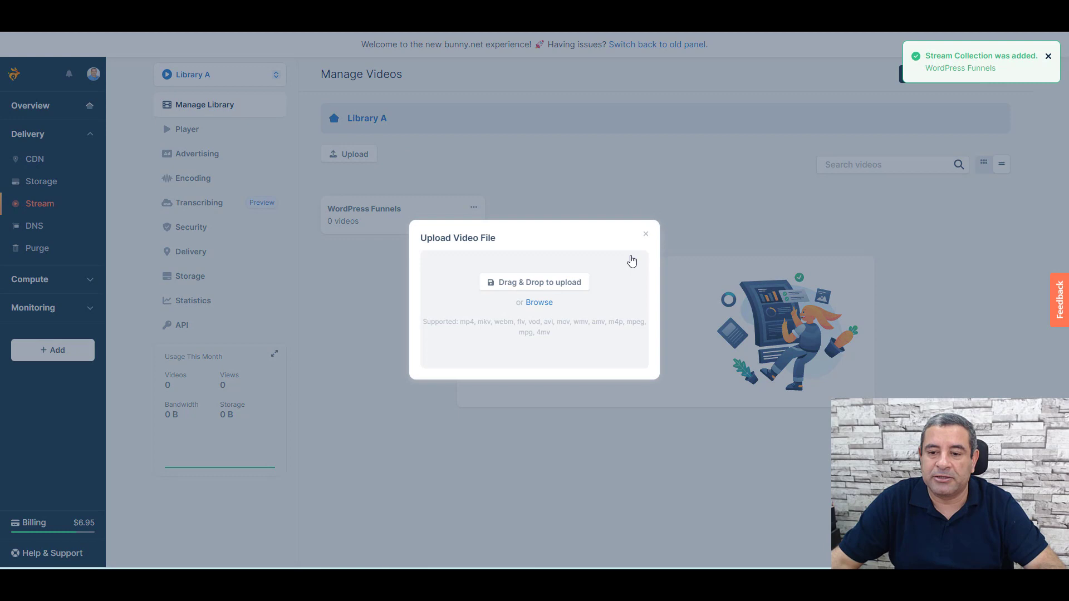
{"action": "left_click", "coordinate": [645, 234]}
{"action": "left_click", "coordinate": [1048, 57]}
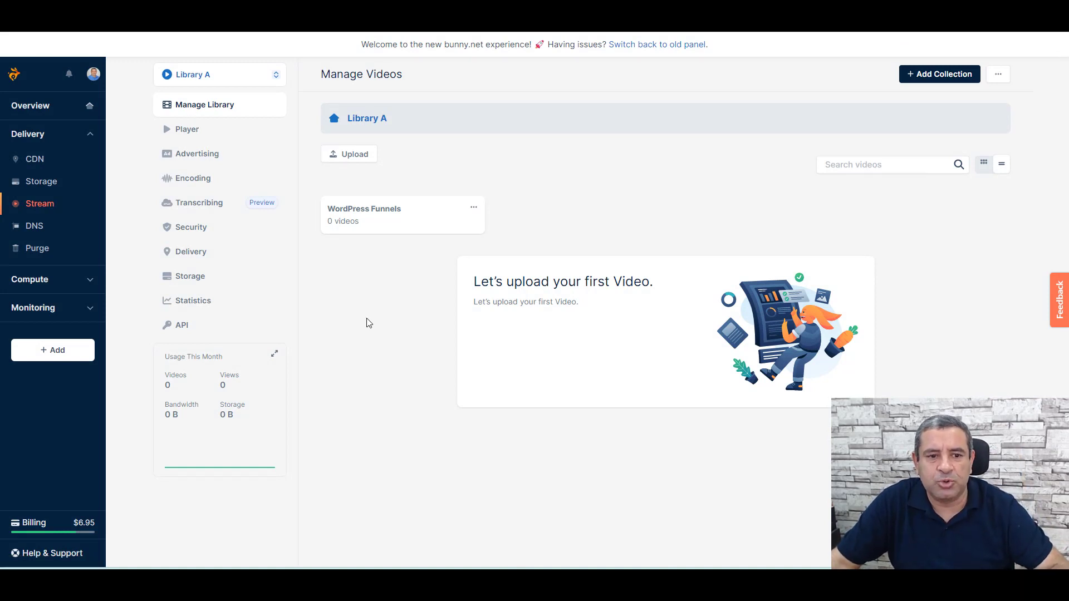
{"action": "left_click", "coordinate": [189, 131]}
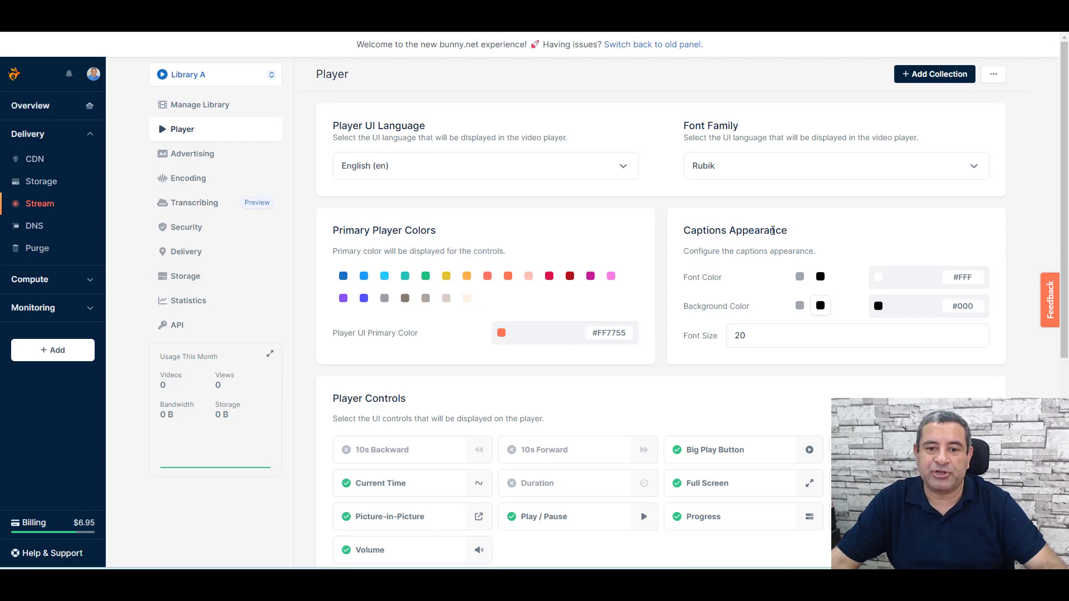
- Review the Player options, keeping English as UI language, then open Security settings
{"action": "scroll", "coordinate": [773, 231], "scroll_direction": "down", "scroll_amount": 2}
{"action": "scroll", "coordinate": [508, 172], "scroll_direction": "up", "scroll_amount": 2}
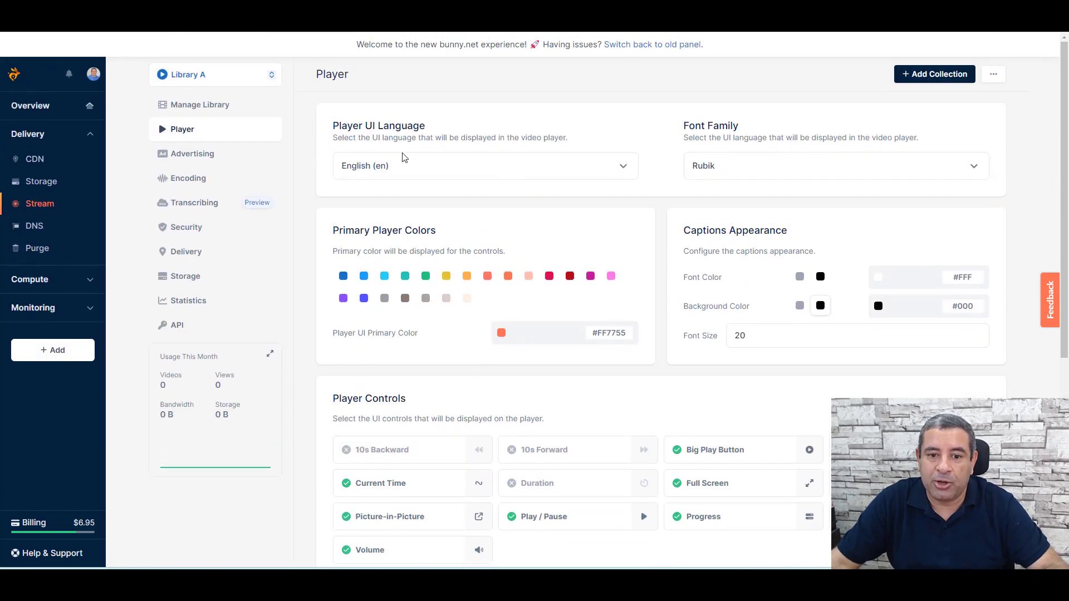
{"action": "left_click", "coordinate": [421, 168]}
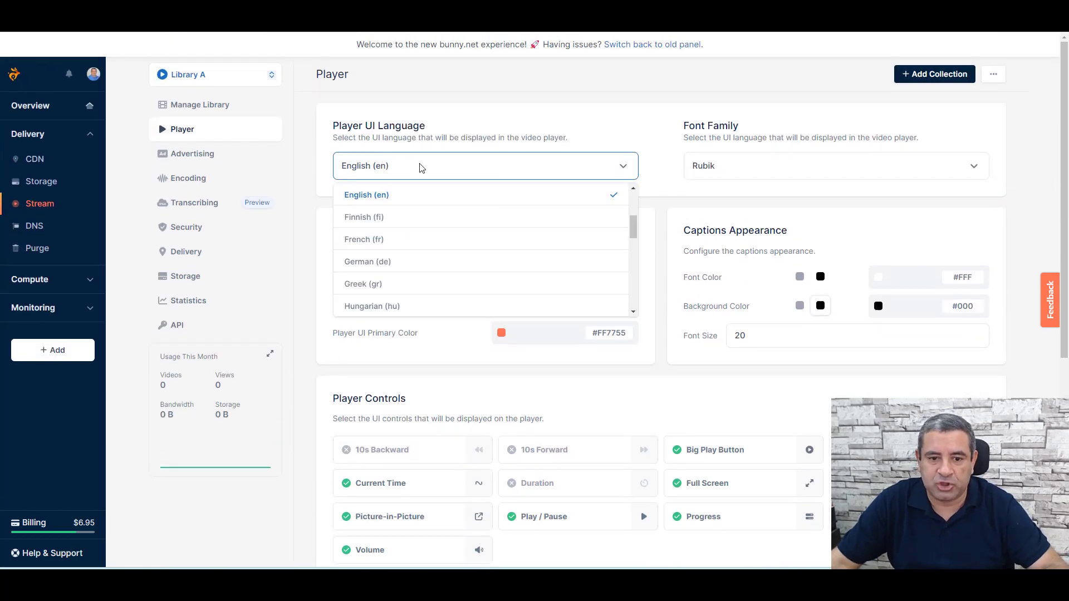
{"action": "left_click", "coordinate": [421, 168]}
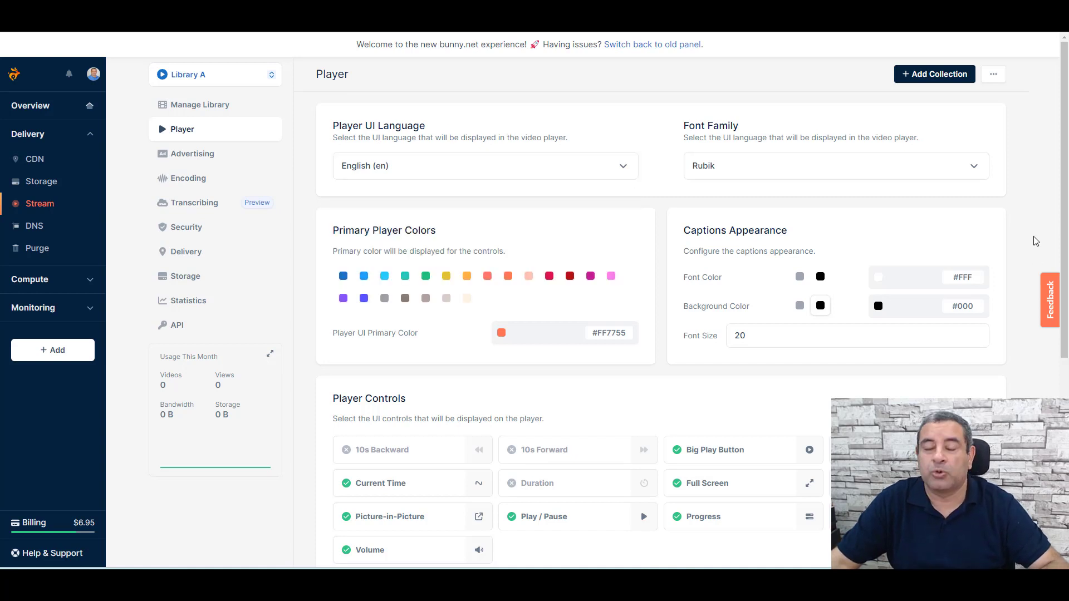
{"action": "scroll", "coordinate": [1036, 250], "scroll_direction": "down", "scroll_amount": 3}
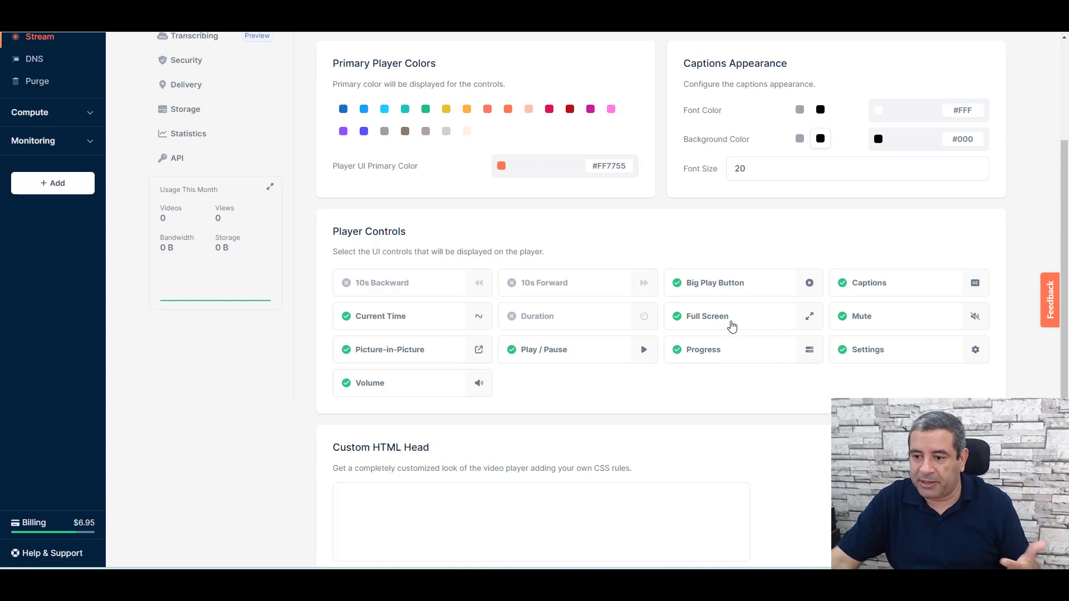
{"action": "scroll", "coordinate": [741, 370], "scroll_direction": "up", "scroll_amount": 3}
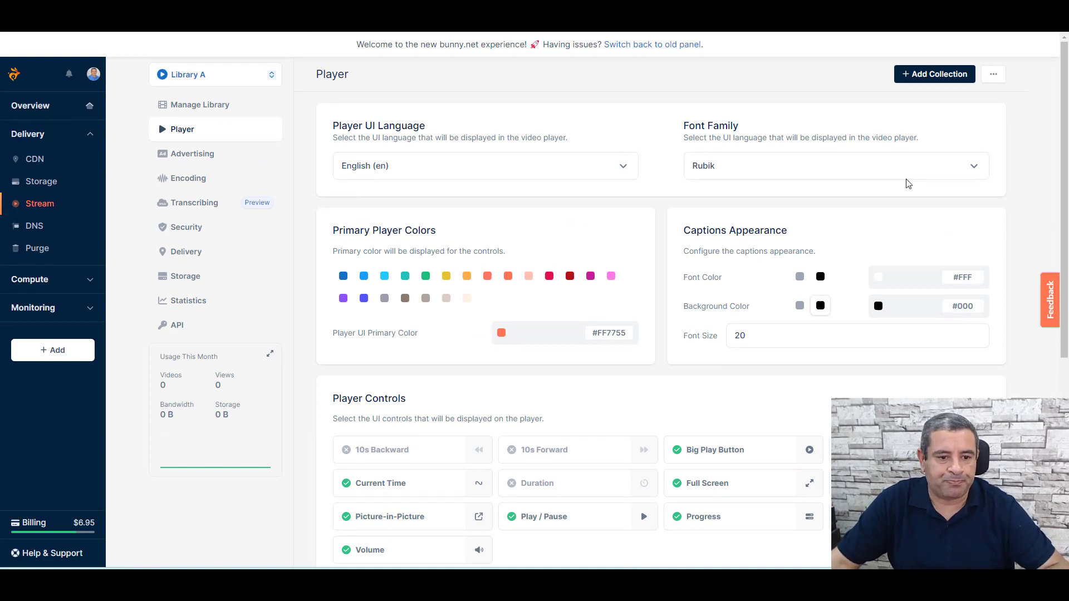
{"action": "left_click", "coordinate": [190, 232]}
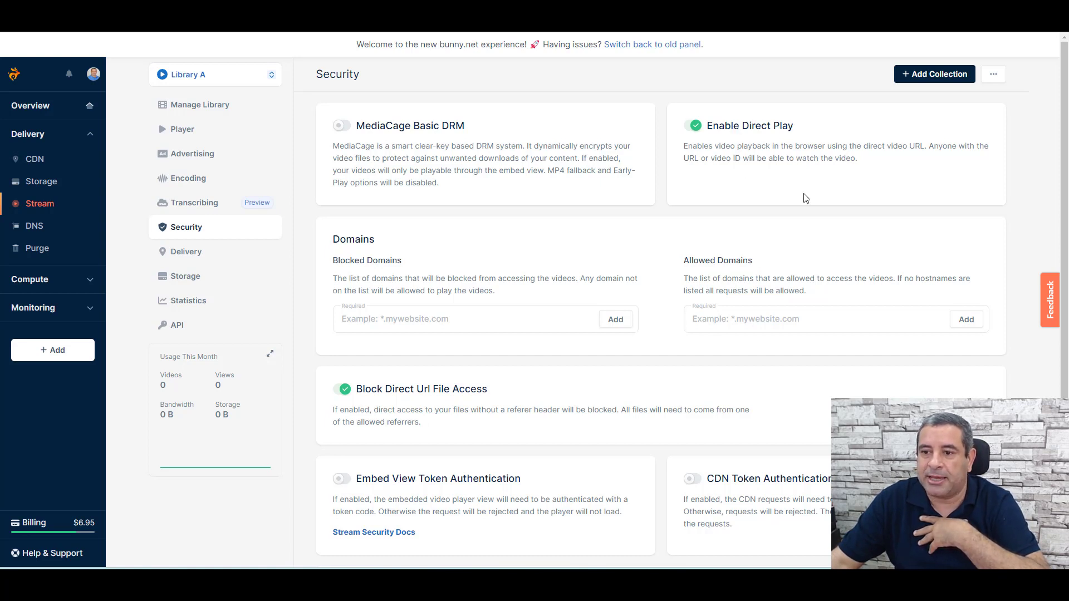
- Look over the Security settings, then return to the Manage Library video list
{"action": "scroll", "coordinate": [801, 198], "scroll_direction": "down", "scroll_amount": 2}
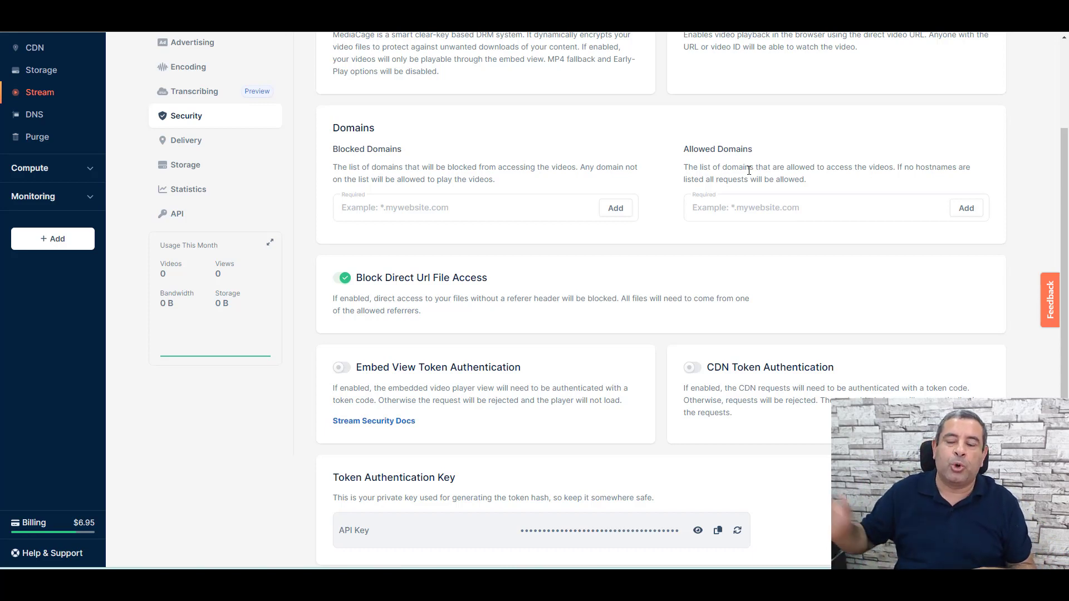
{"action": "scroll", "coordinate": [749, 170], "scroll_direction": "up", "scroll_amount": 2}
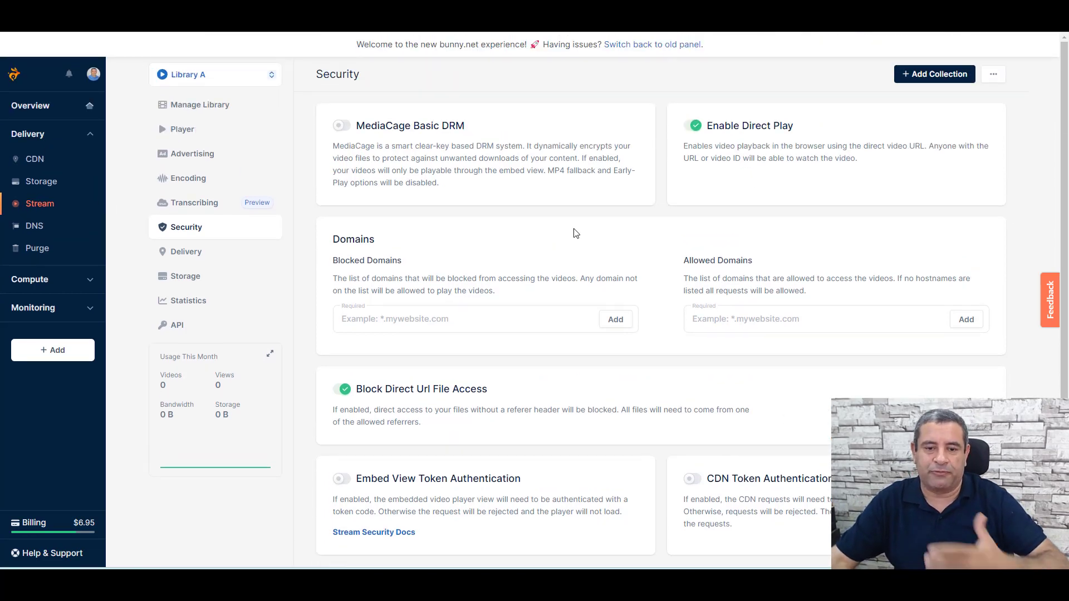
{"action": "left_click", "coordinate": [189, 105]}
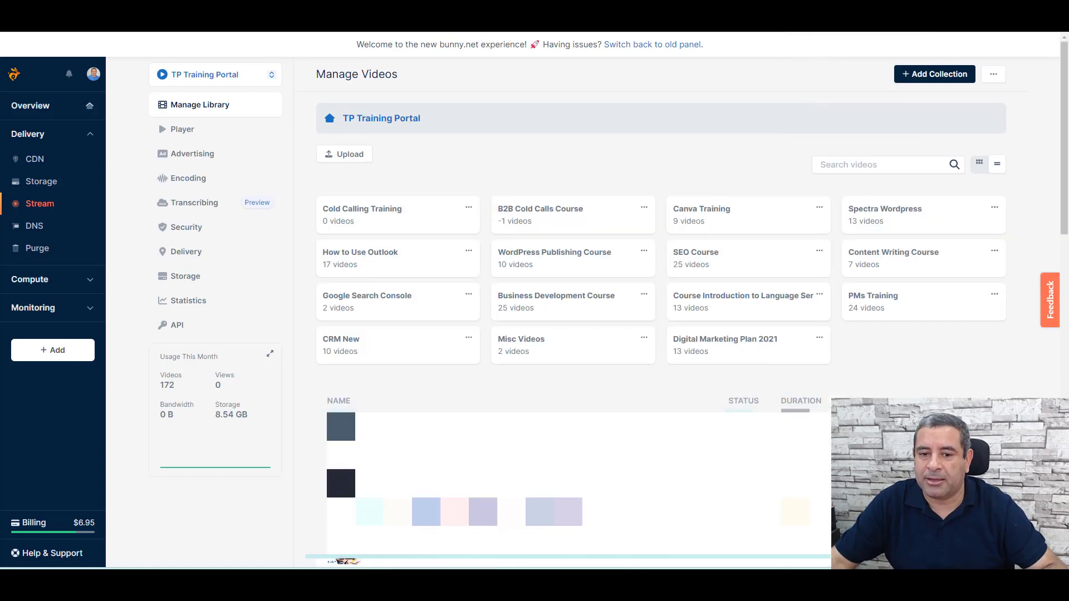
- Open the email settings video in How to Use Outlook and copy its embed code
{"action": "left_click", "coordinate": [378, 260]}
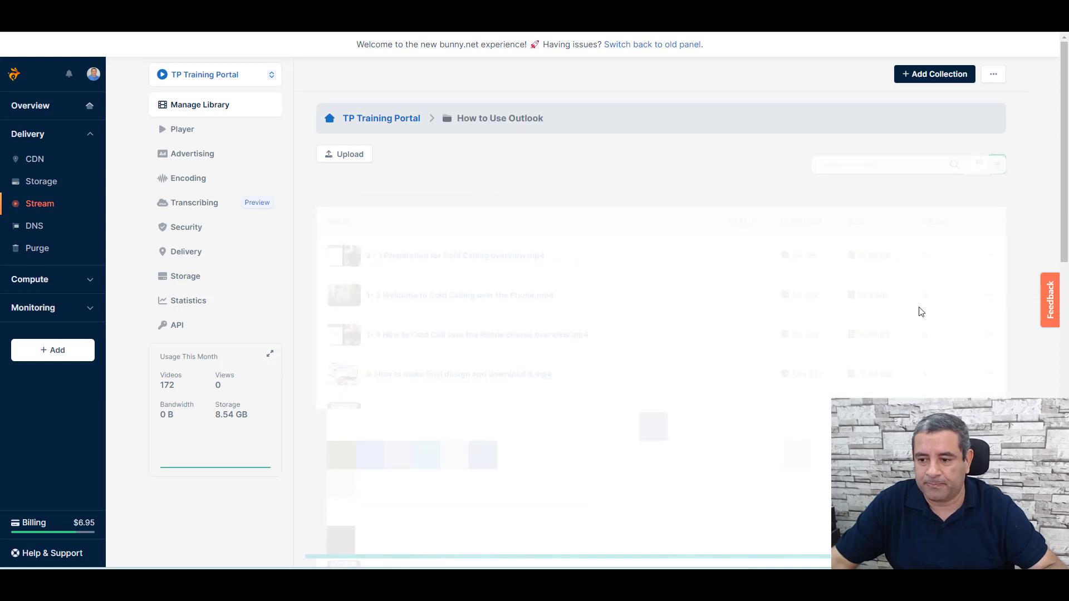
{"action": "scroll", "coordinate": [1027, 231], "scroll_direction": "down", "scroll_amount": 1}
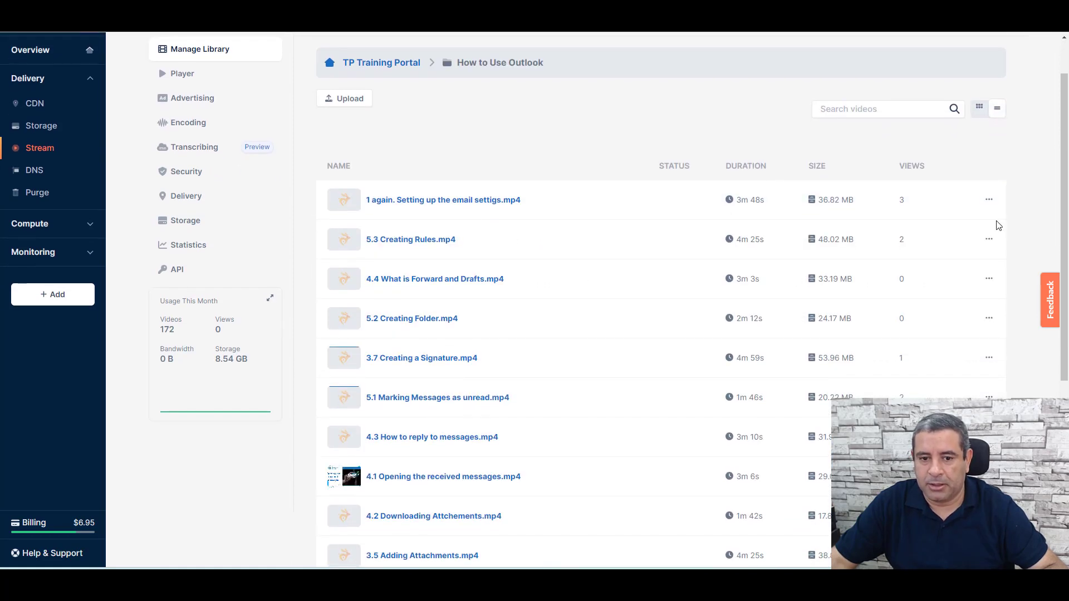
{"action": "left_click", "coordinate": [487, 207]}
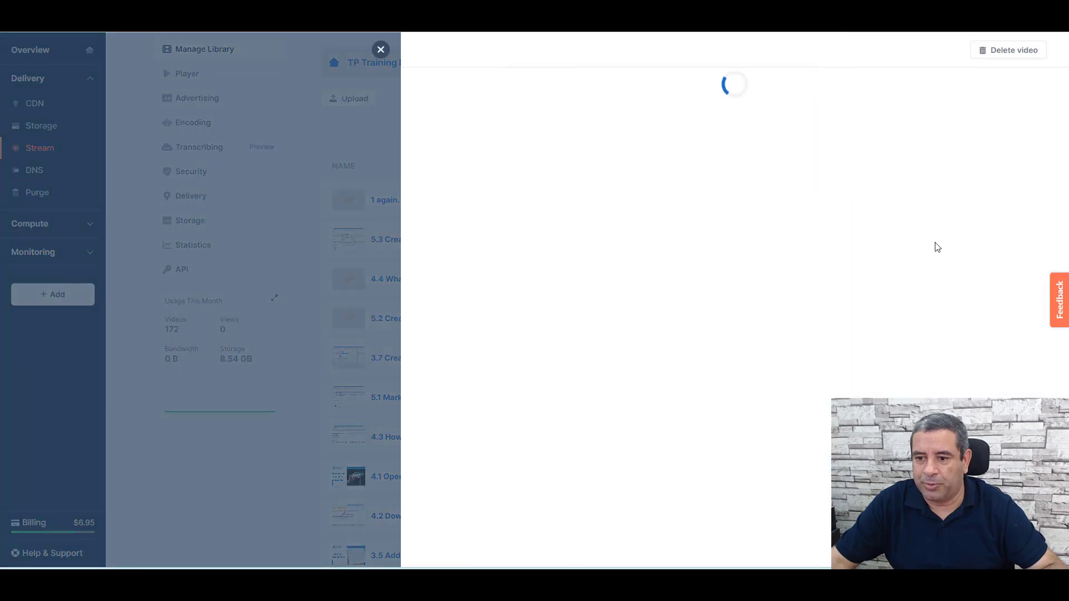
{"action": "scroll", "coordinate": [625, 372], "scroll_direction": "down", "scroll_amount": 1}
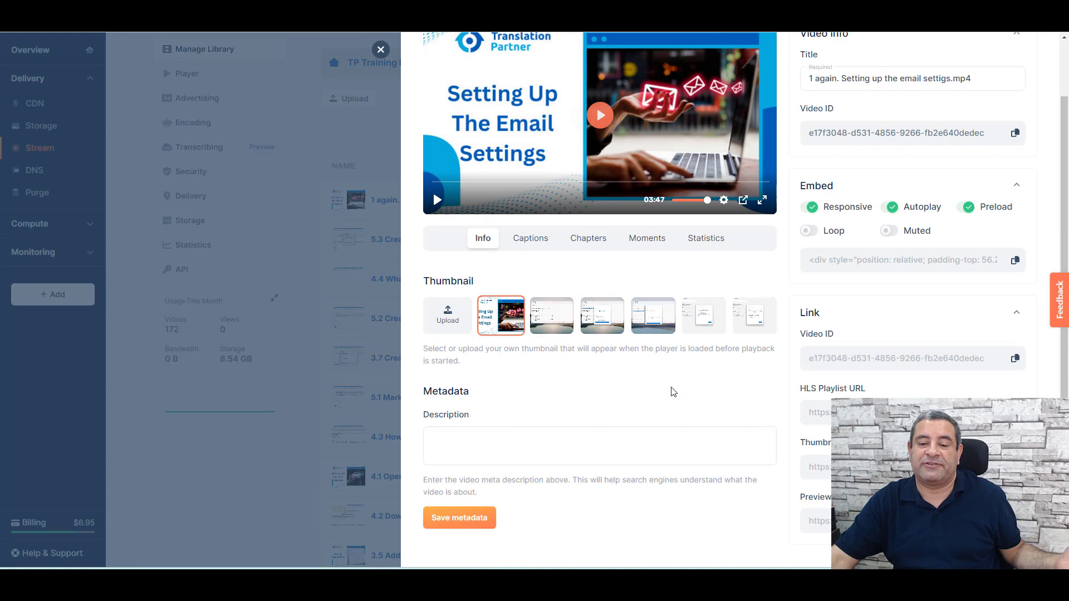
{"action": "scroll", "coordinate": [672, 392], "scroll_direction": "up", "scroll_amount": 1}
{"action": "scroll", "coordinate": [874, 377], "scroll_direction": "up", "scroll_amount": 1}
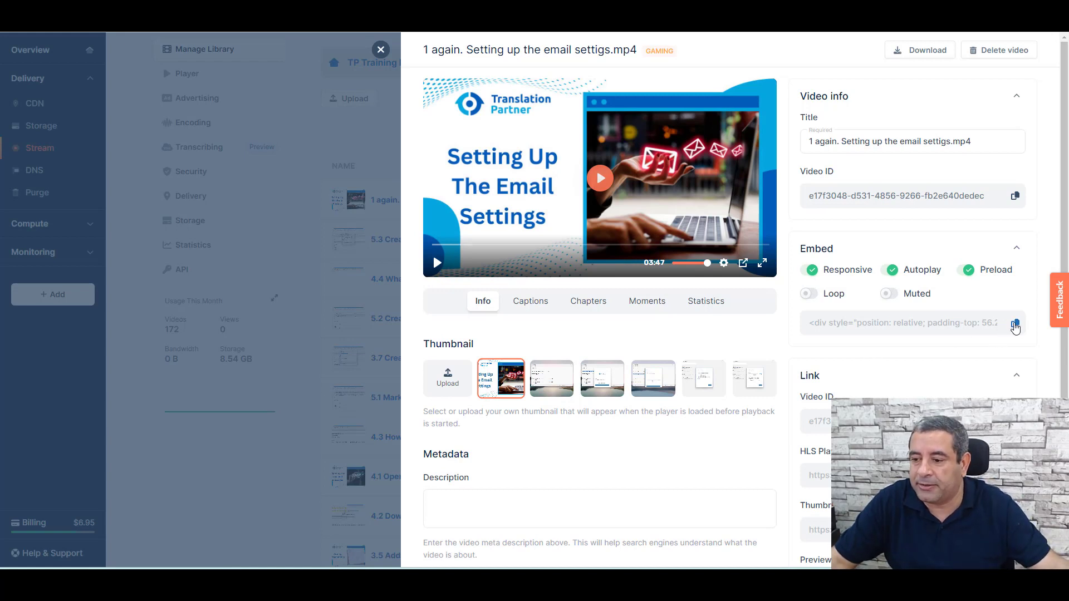
{"action": "left_click", "coordinate": [1014, 324]}
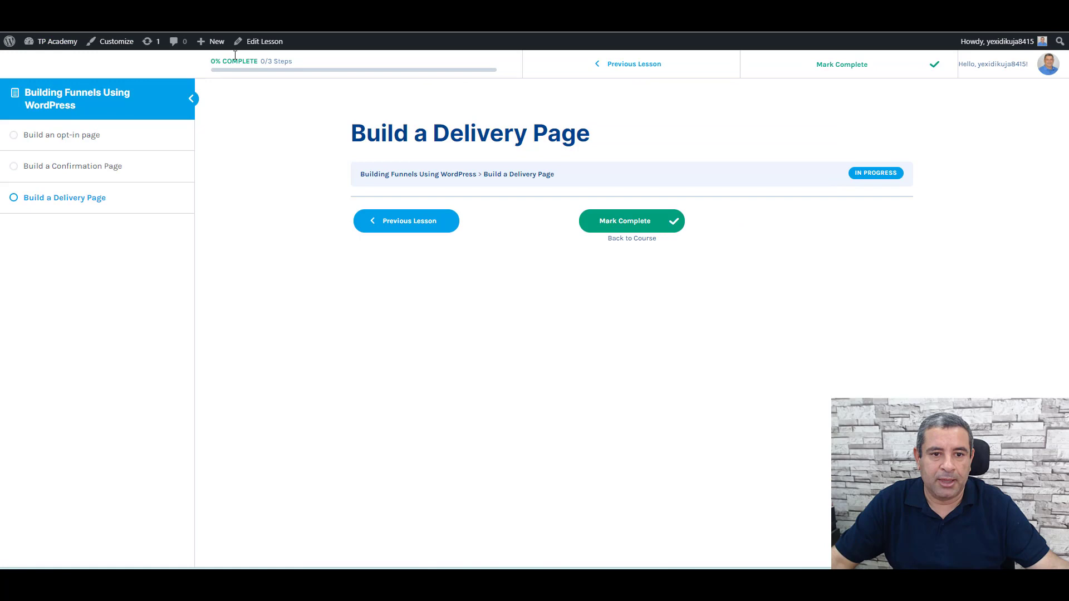
- Paste the embed code into a Custom HTML block in 'Build a Delivery Page', update, and view it
{"action": "right_click", "coordinate": [260, 51]}
{"action": "left_click", "coordinate": [264, 42]}
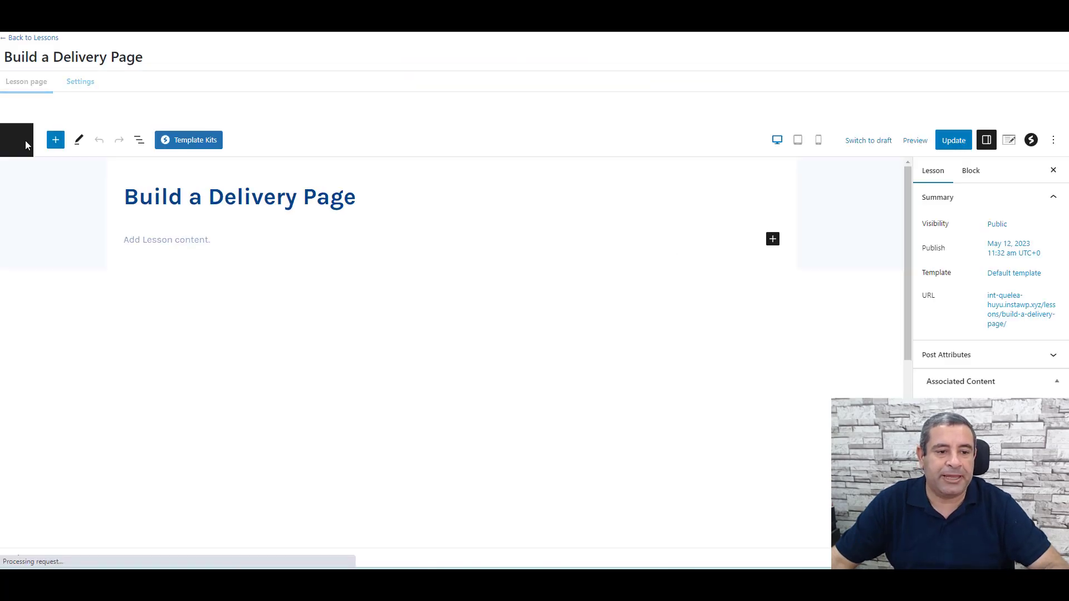
{"action": "left_click", "coordinate": [56, 142]}
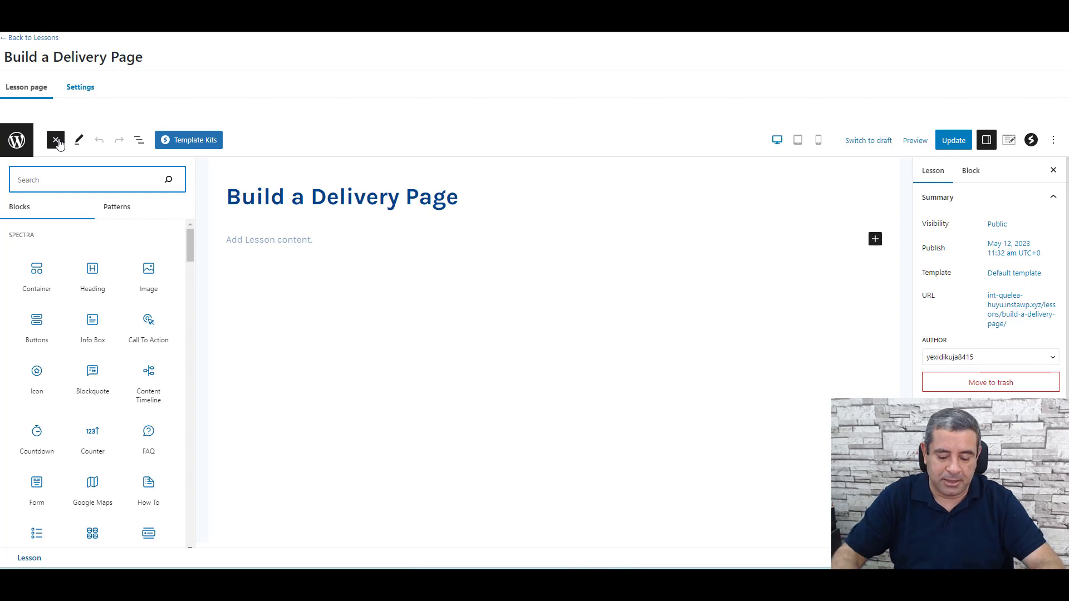
{"action": "type", "text": "cus"}
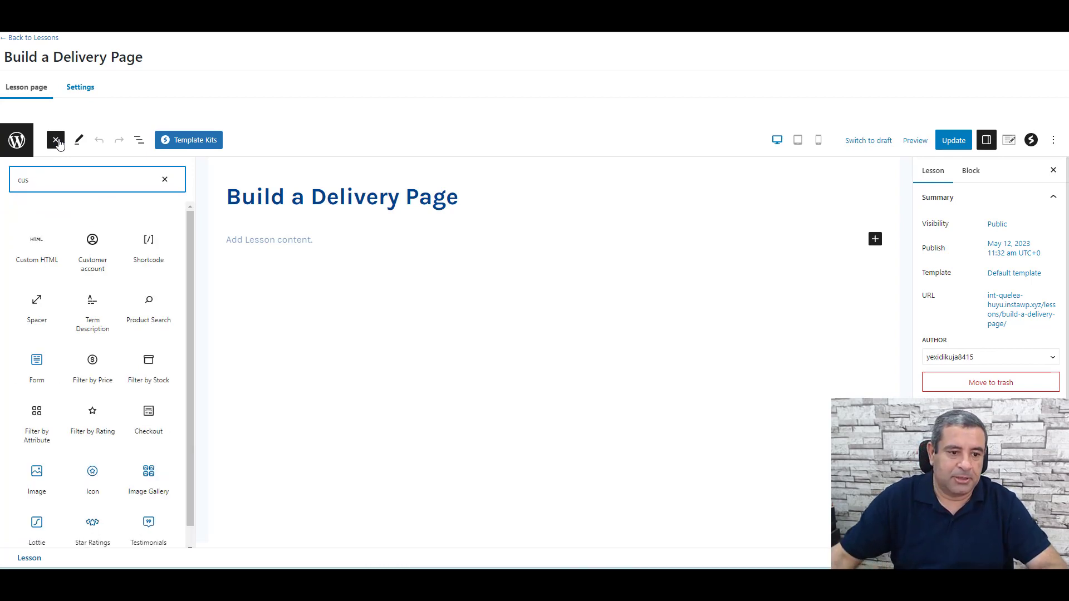
{"action": "left_click_drag", "start_coordinate": [45, 243], "coordinate": [303, 243]}
{"action": "left_click", "coordinate": [304, 249]}
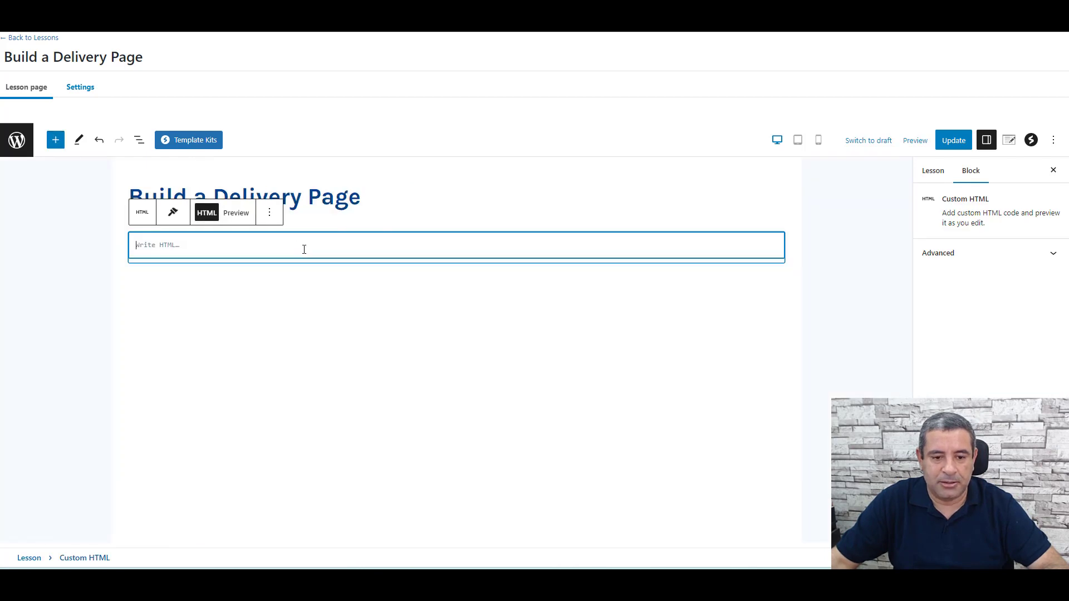
{"action": "key", "text": "ctrl+v"}
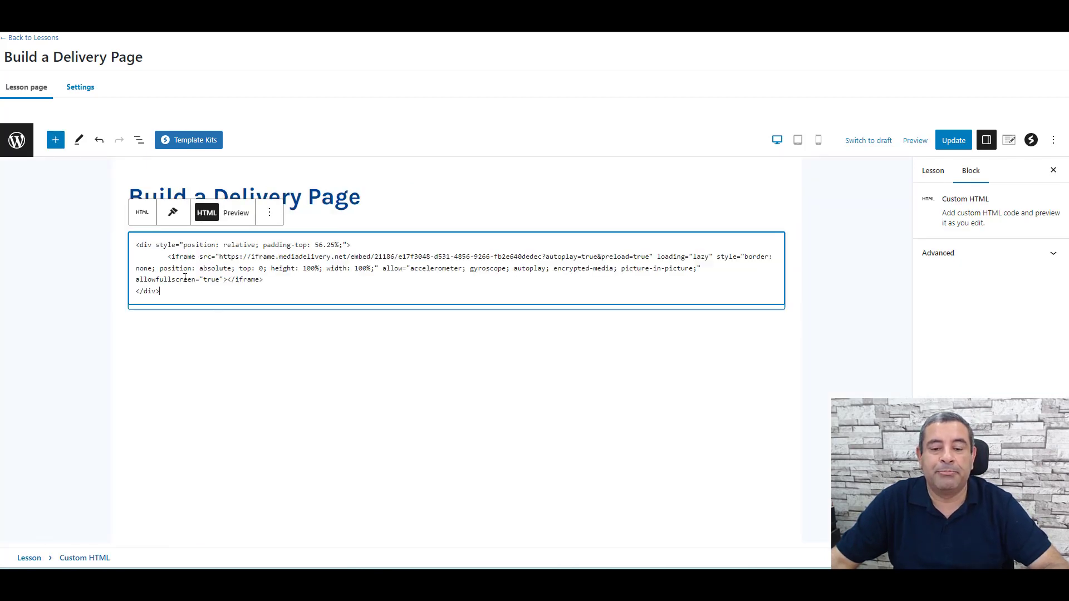
{"action": "left_click", "coordinate": [953, 141]}
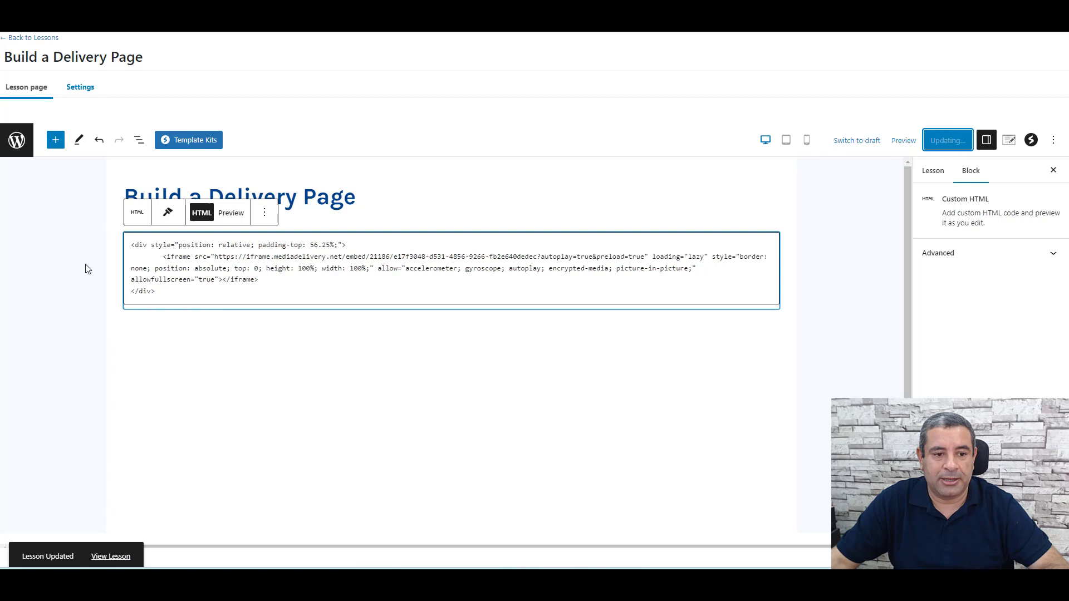
{"action": "right_click", "coordinate": [113, 531]}
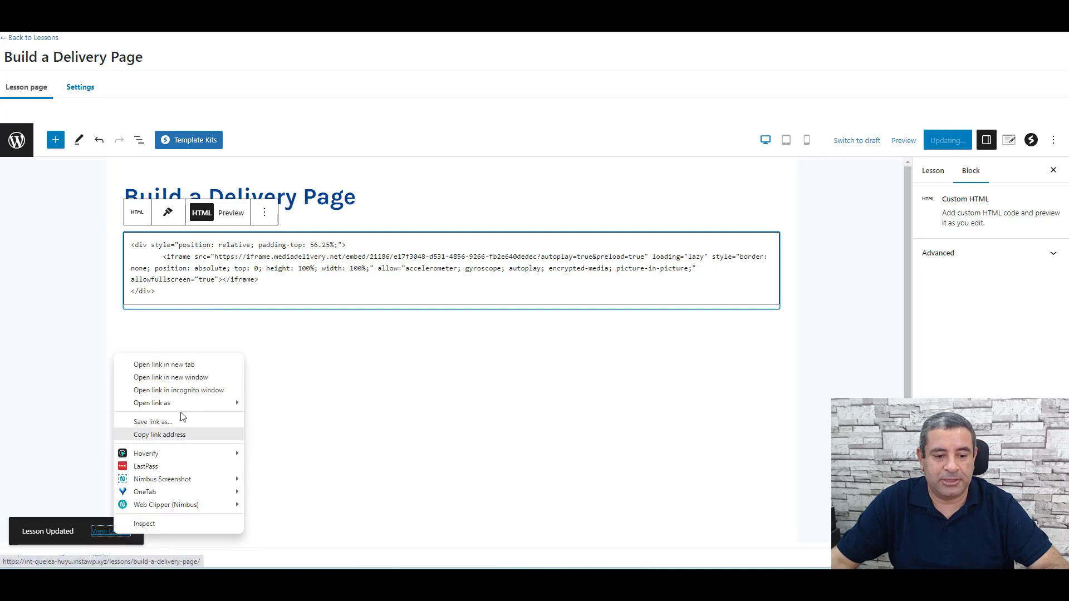
{"action": "left_click", "coordinate": [192, 364]}
- Check the video on the live 'Build a Delivery Page' lesson, then reopen the lesson editor
{"action": "scroll", "coordinate": [297, 368], "scroll_direction": "down", "scroll_amount": 1}
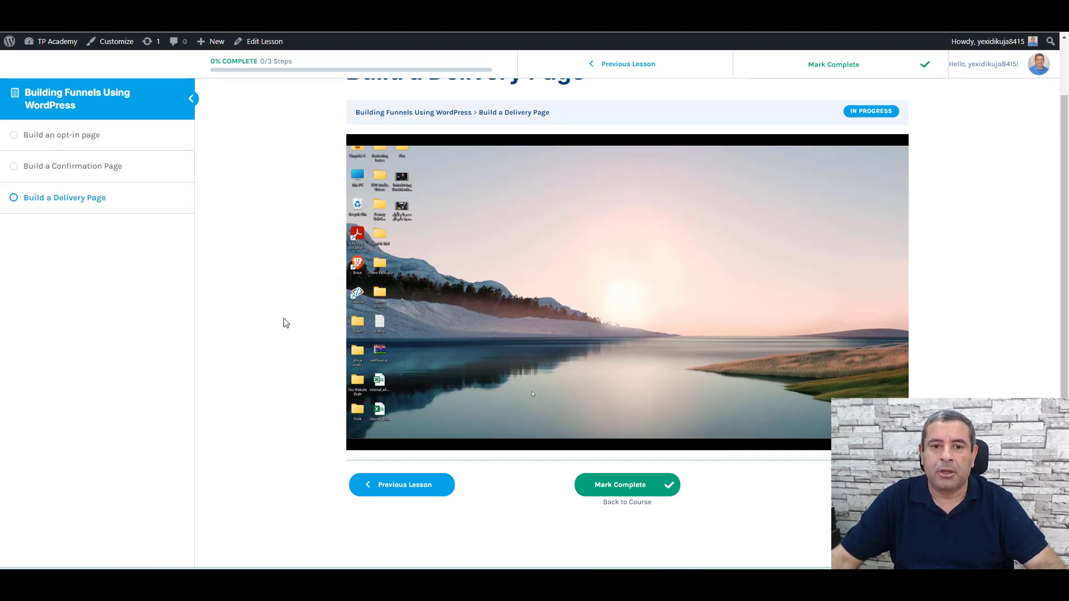
{"action": "scroll", "coordinate": [285, 323], "scroll_direction": "up", "scroll_amount": 1}
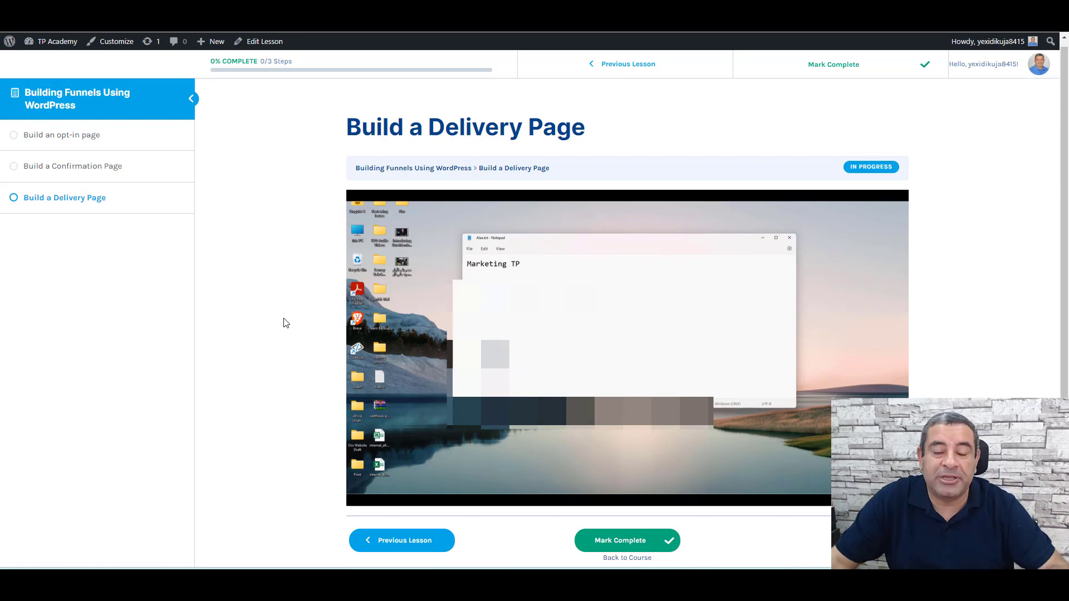
{"action": "left_click", "coordinate": [259, 41]}
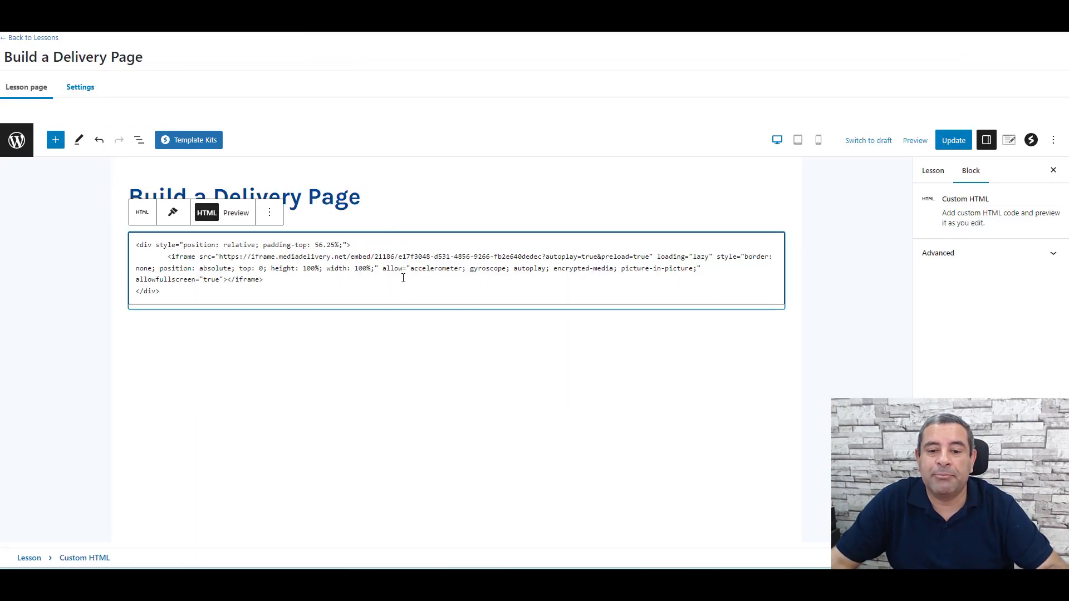
- Select the Custom HTML block to review the bunny.net iframe embed attributes
{"action": "left_click", "coordinate": [402, 271]}
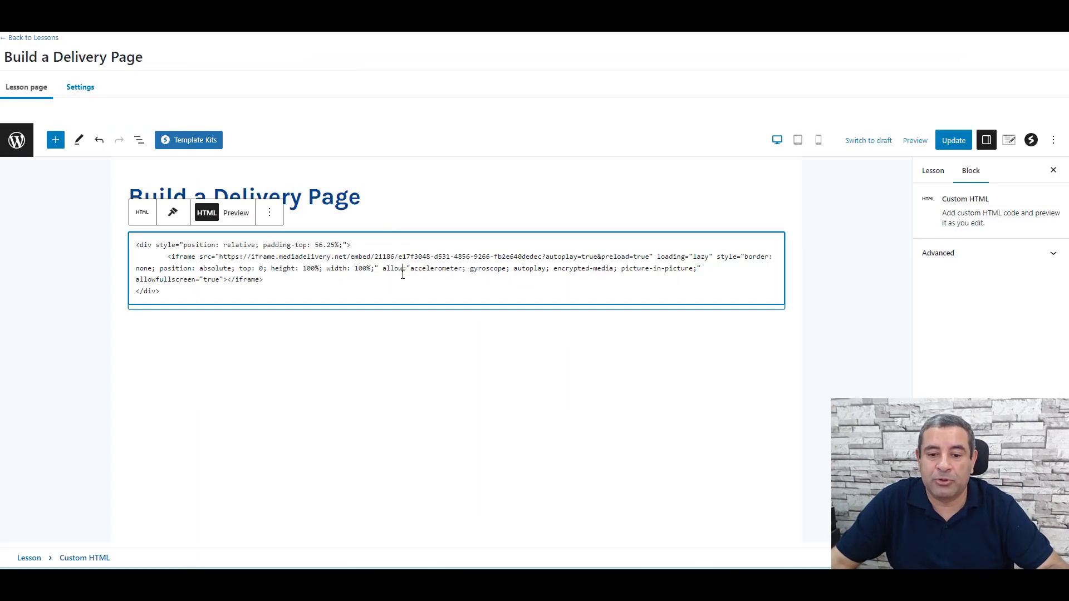